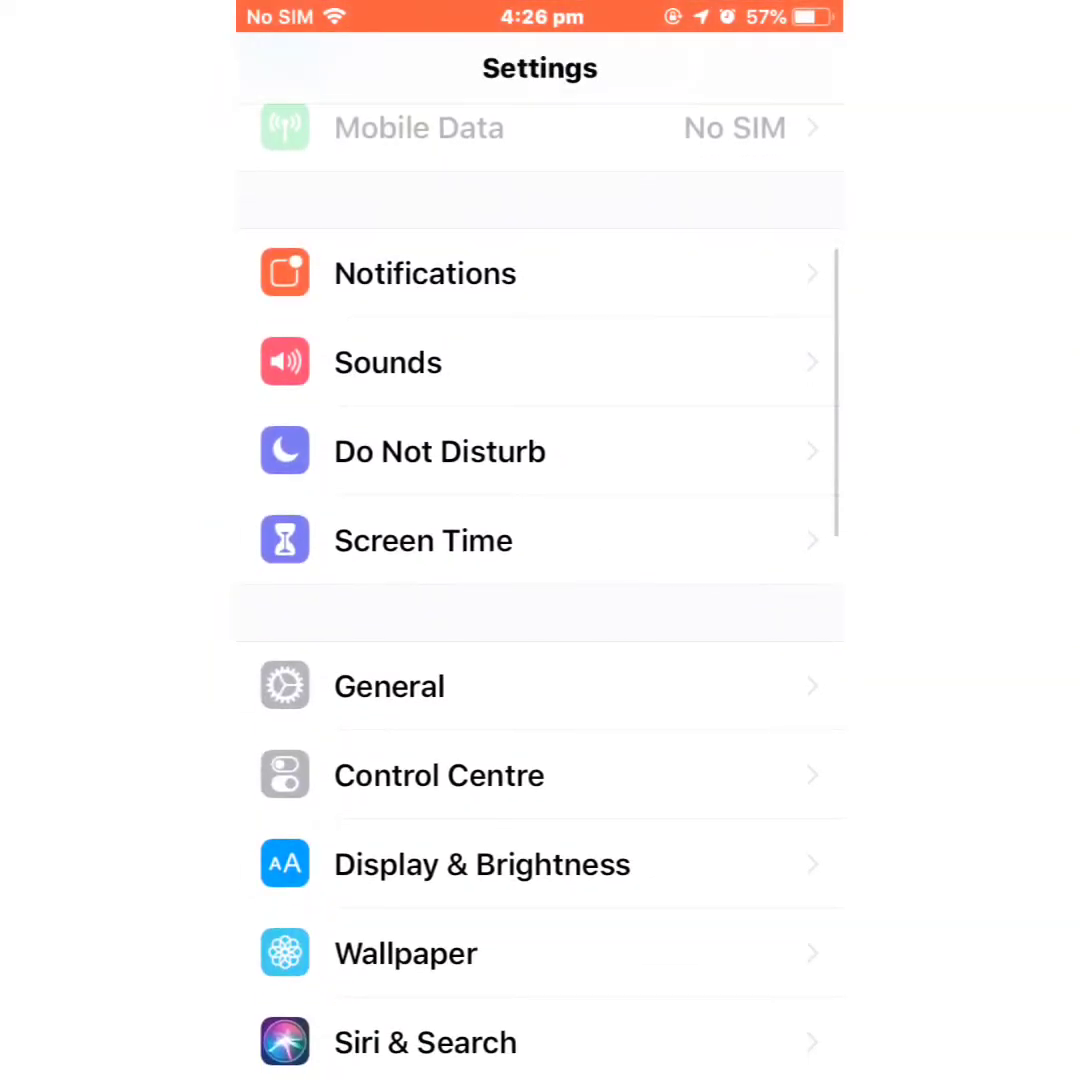
click(389, 687)
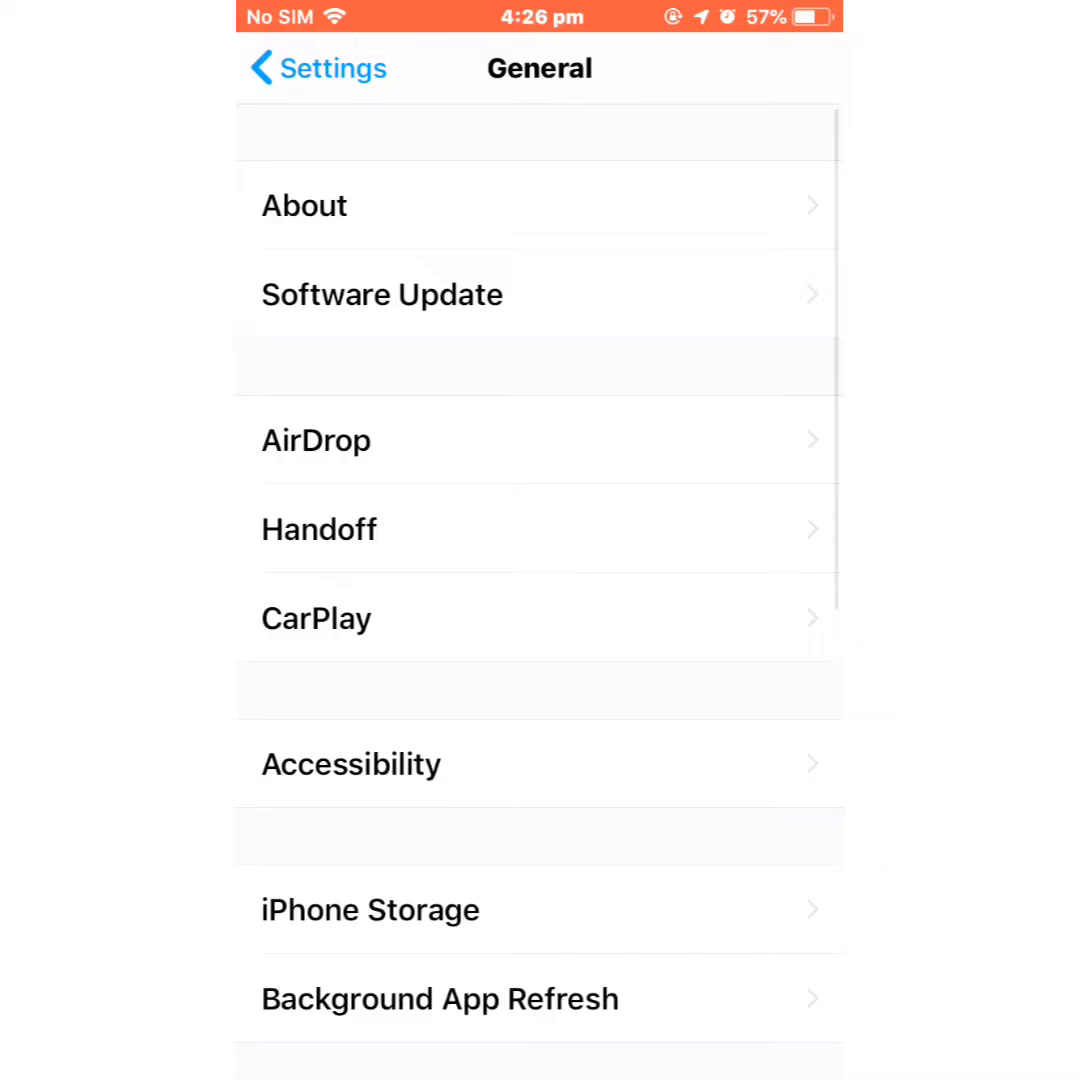
click(400, 205)
scroll(540, 600, down, 2)
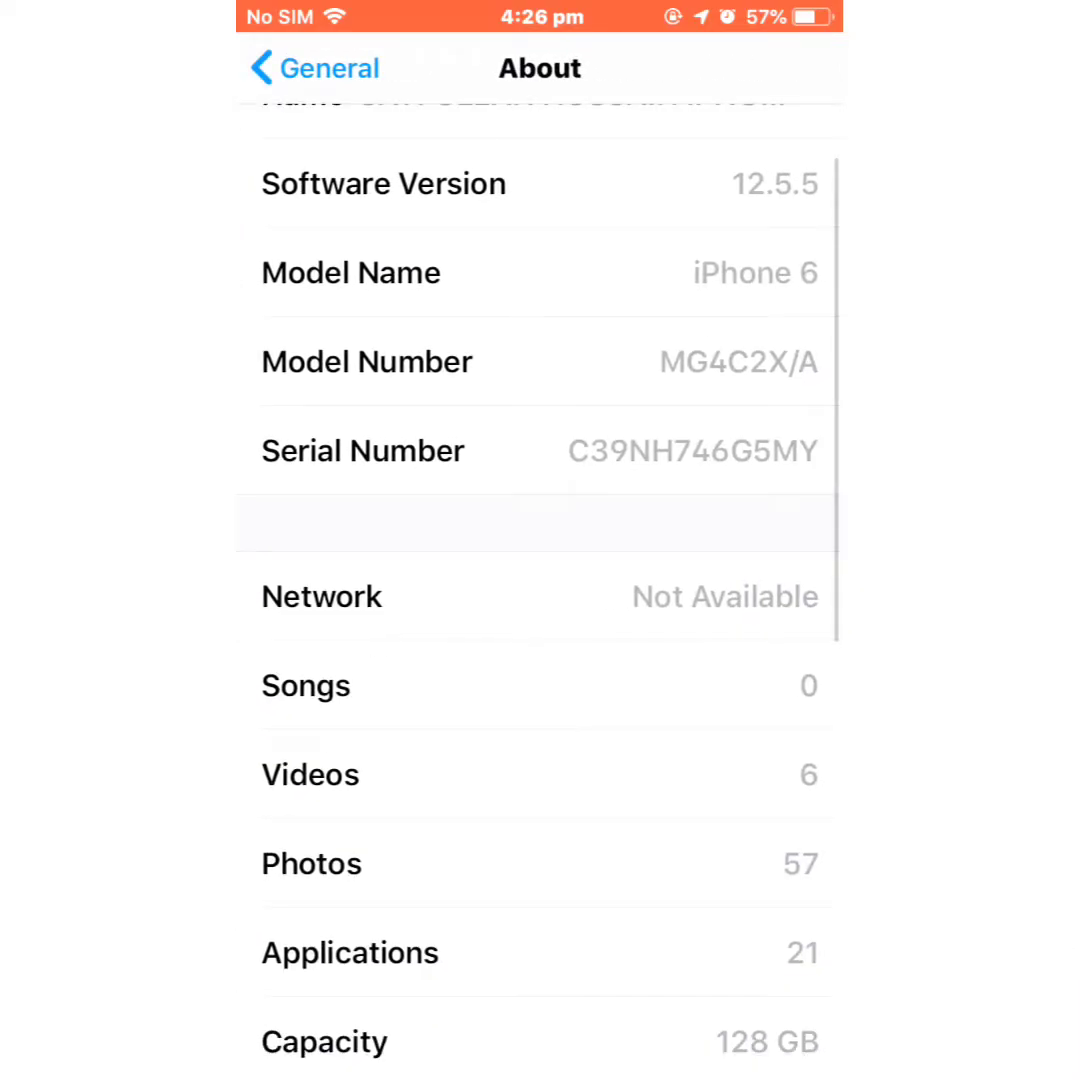
click(315, 68)
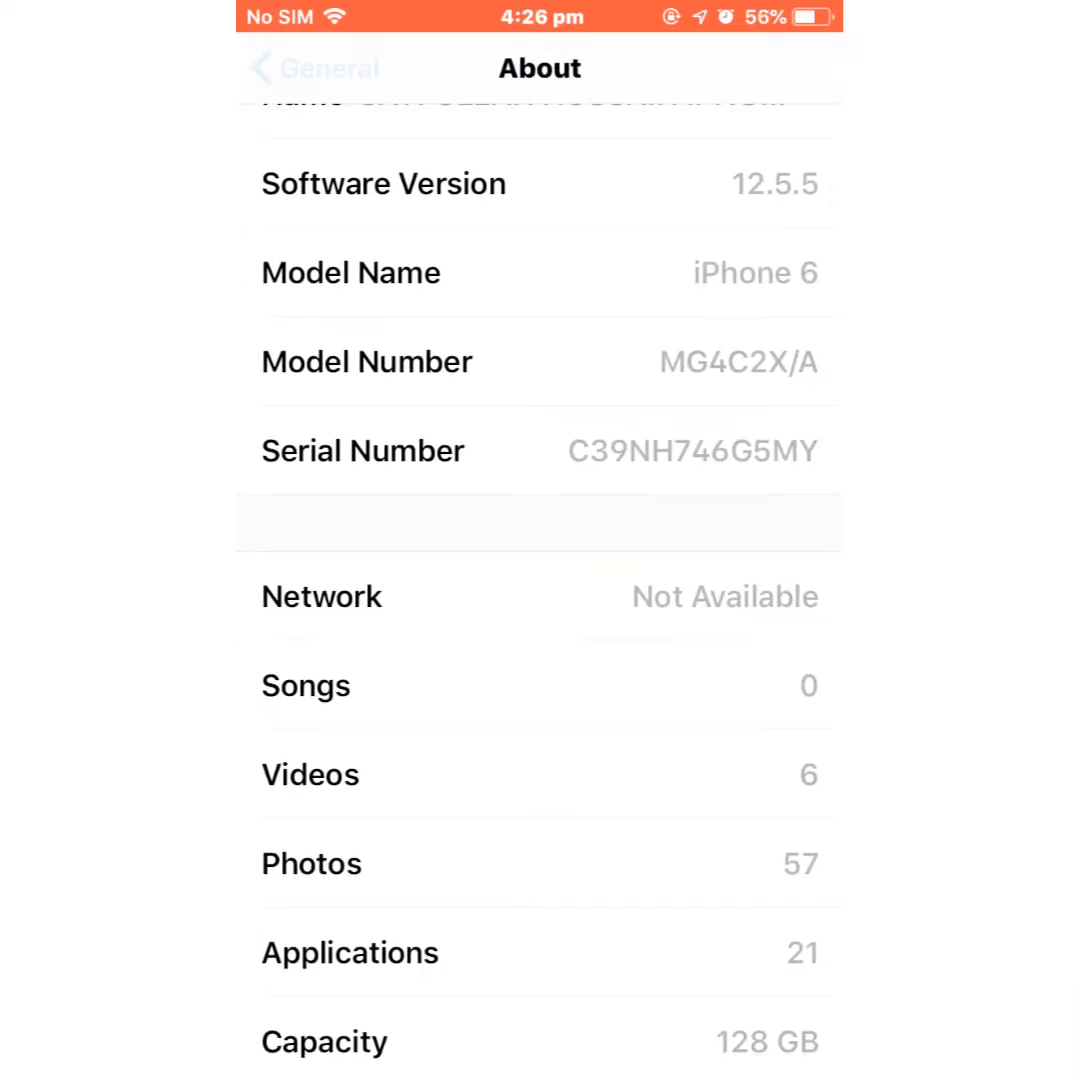
click(300, 68)
scroll(540, 600, up, 5)
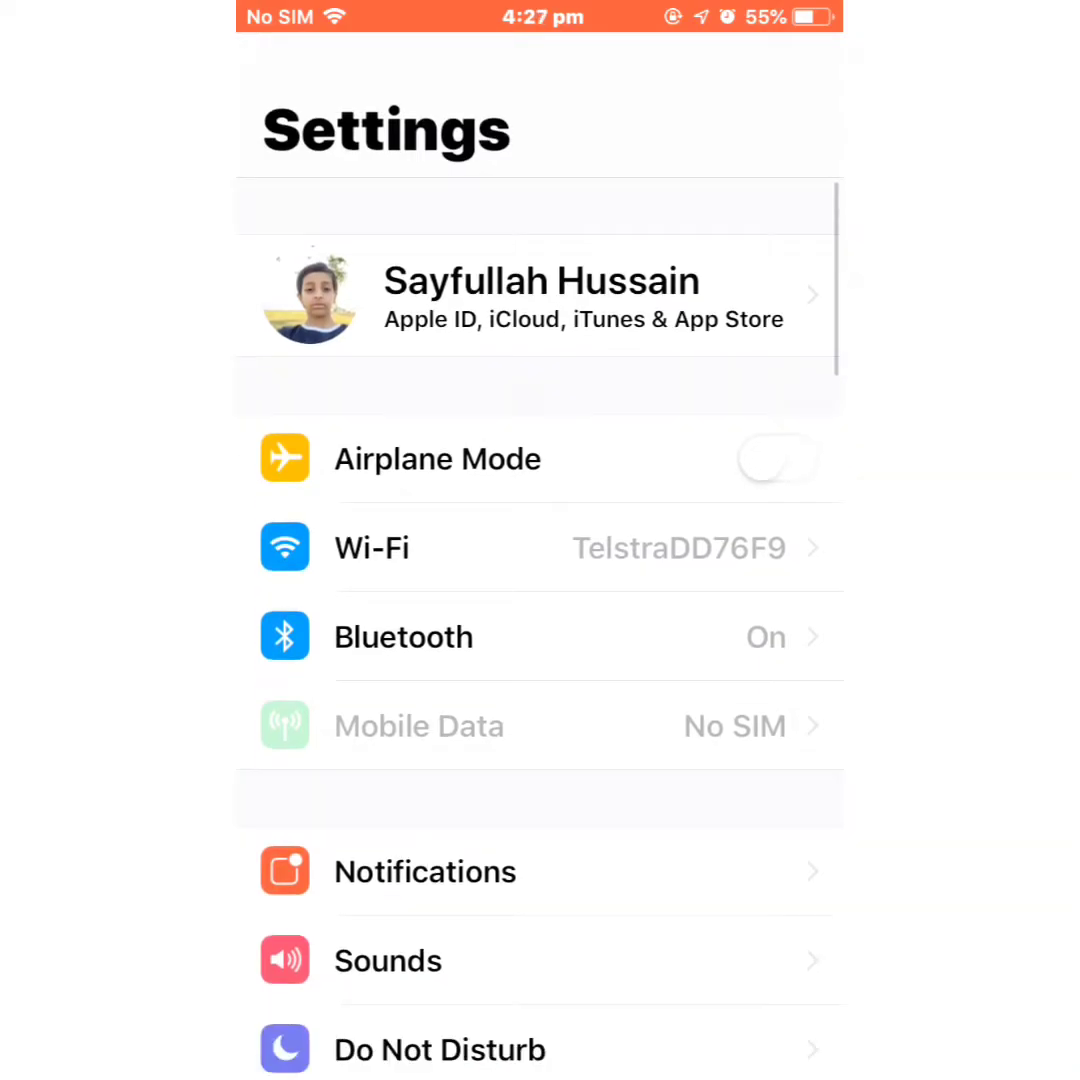
scroll(540, 600, down, 5)
scroll(540, 600, up, 5)
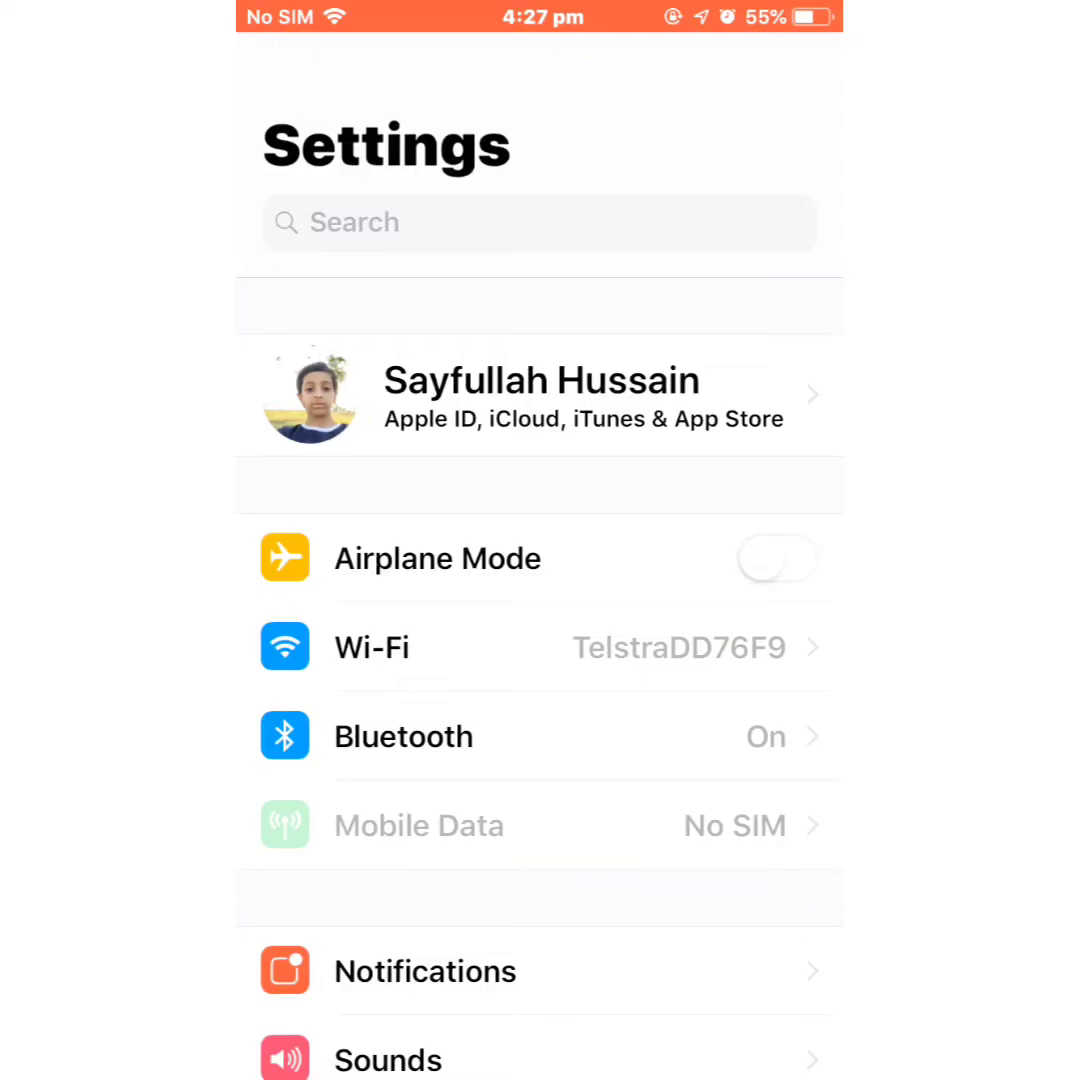
Close the background Camera app from the recent apps switcher
key(super)
key(super)
drag(540, 300, 540, 0)
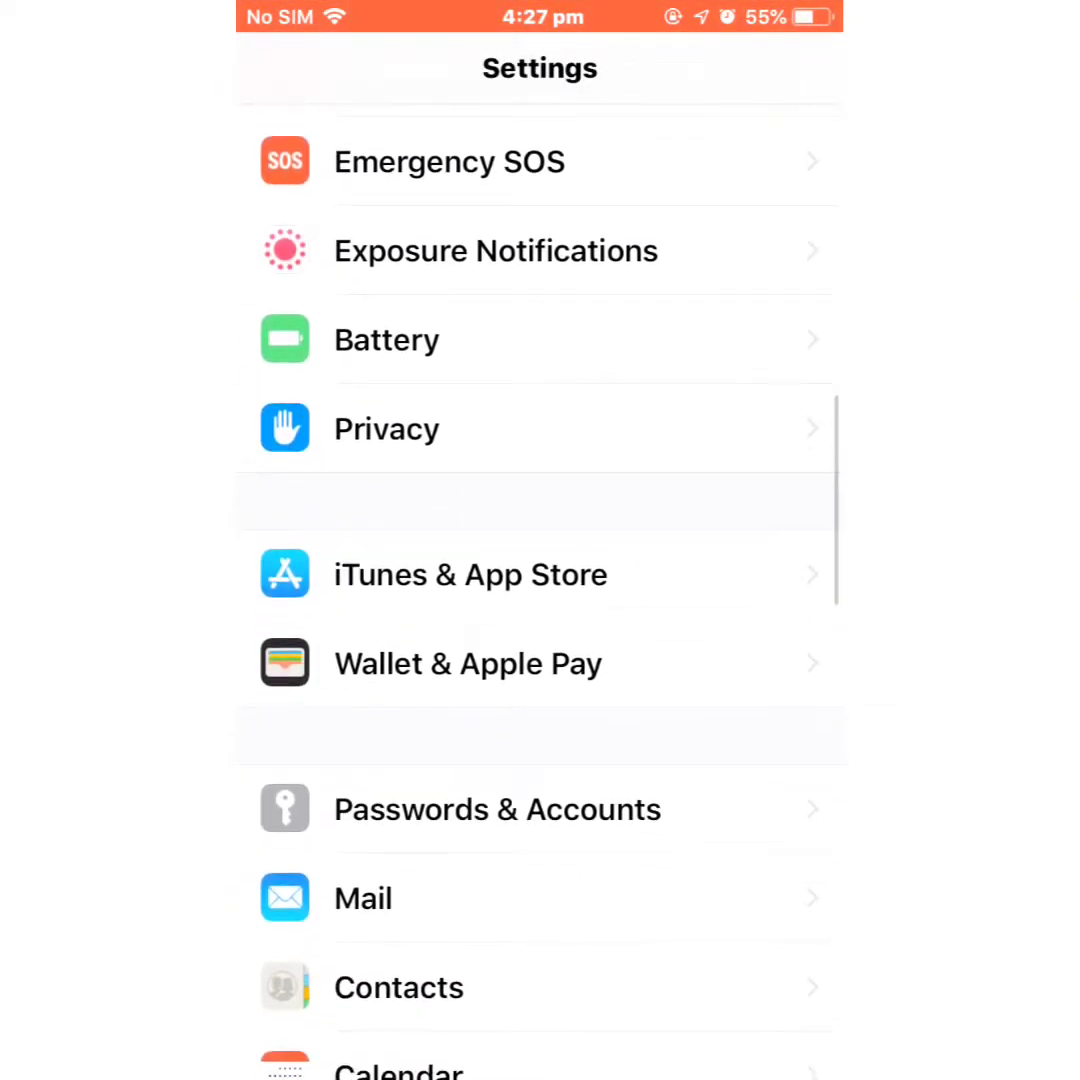
scroll(540, 540, up, 5)
scroll(540, 540, up, 10)
scroll(540, 540, up, 3)
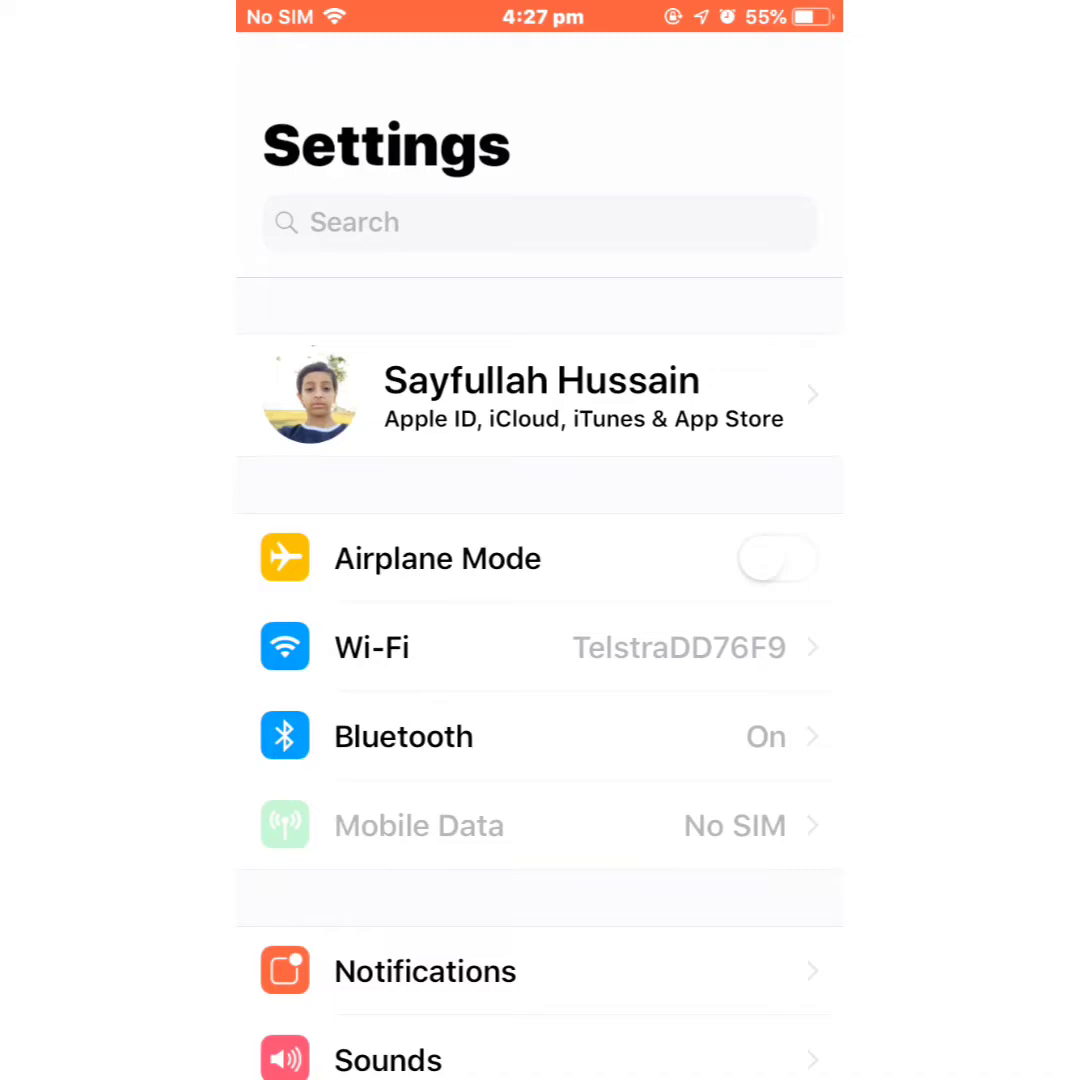
scroll(540, 540, down, 3)
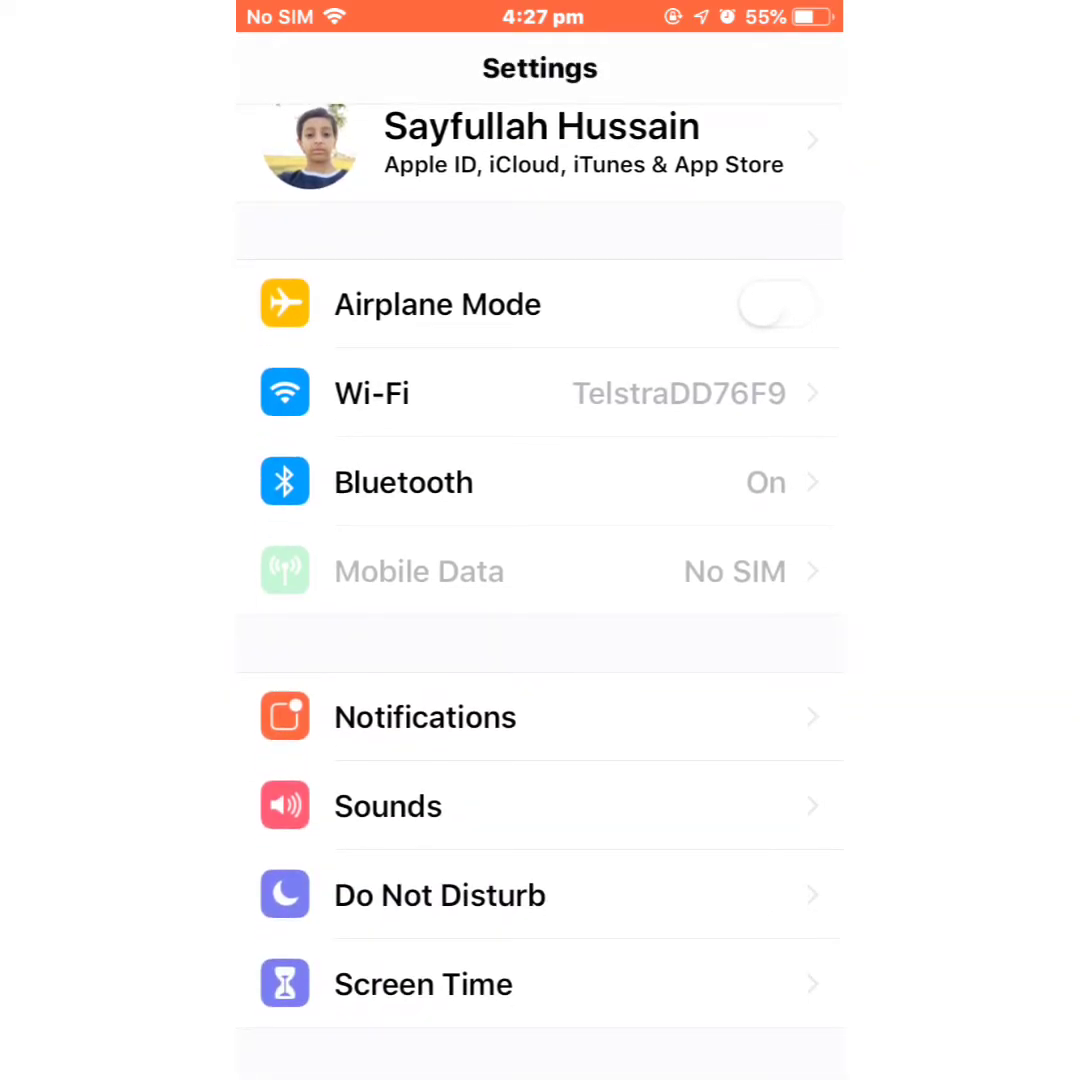
scroll(540, 540, up, 2)
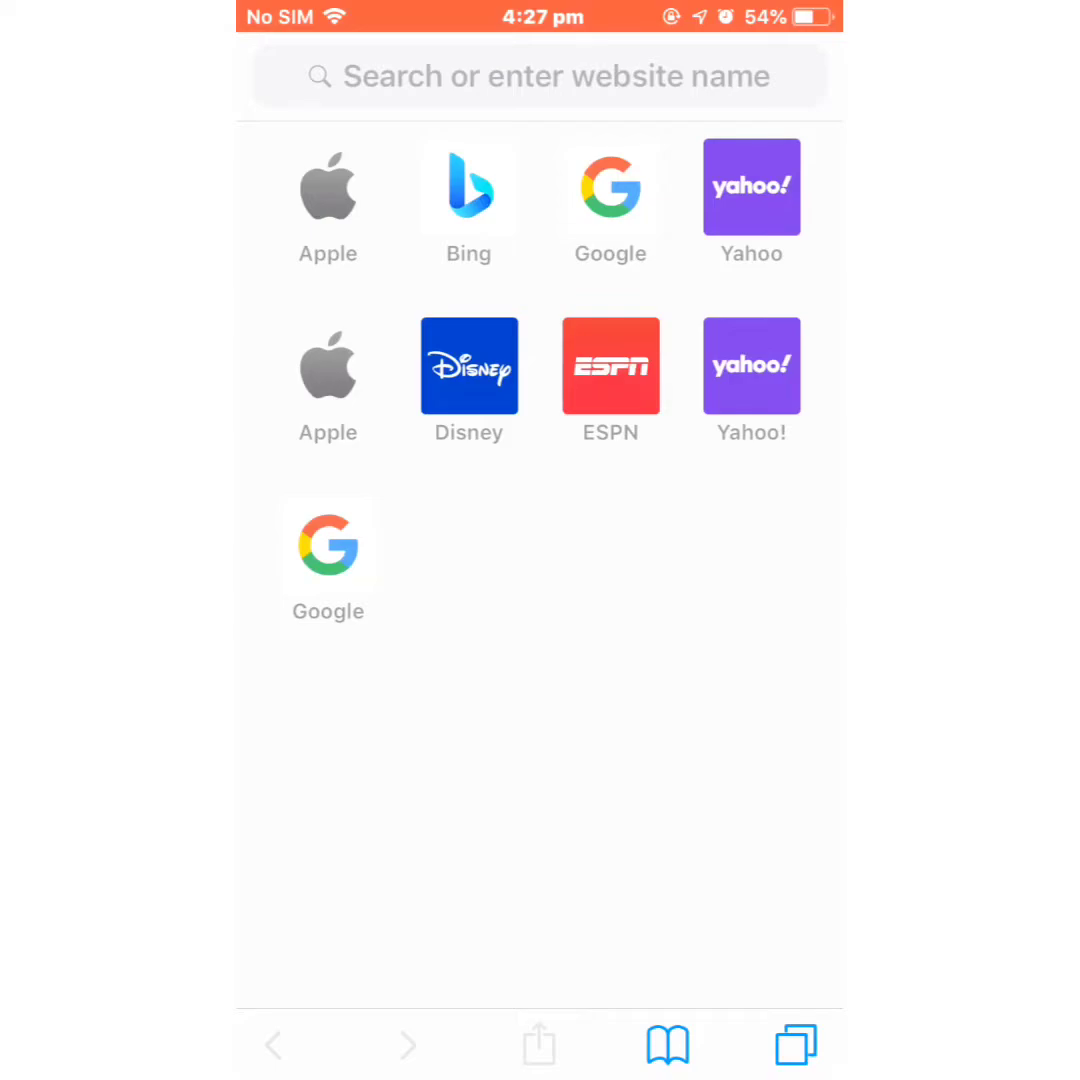
Activate Safari's 'Search or enter website name' address bar so the keyboard appears
click(540, 76)
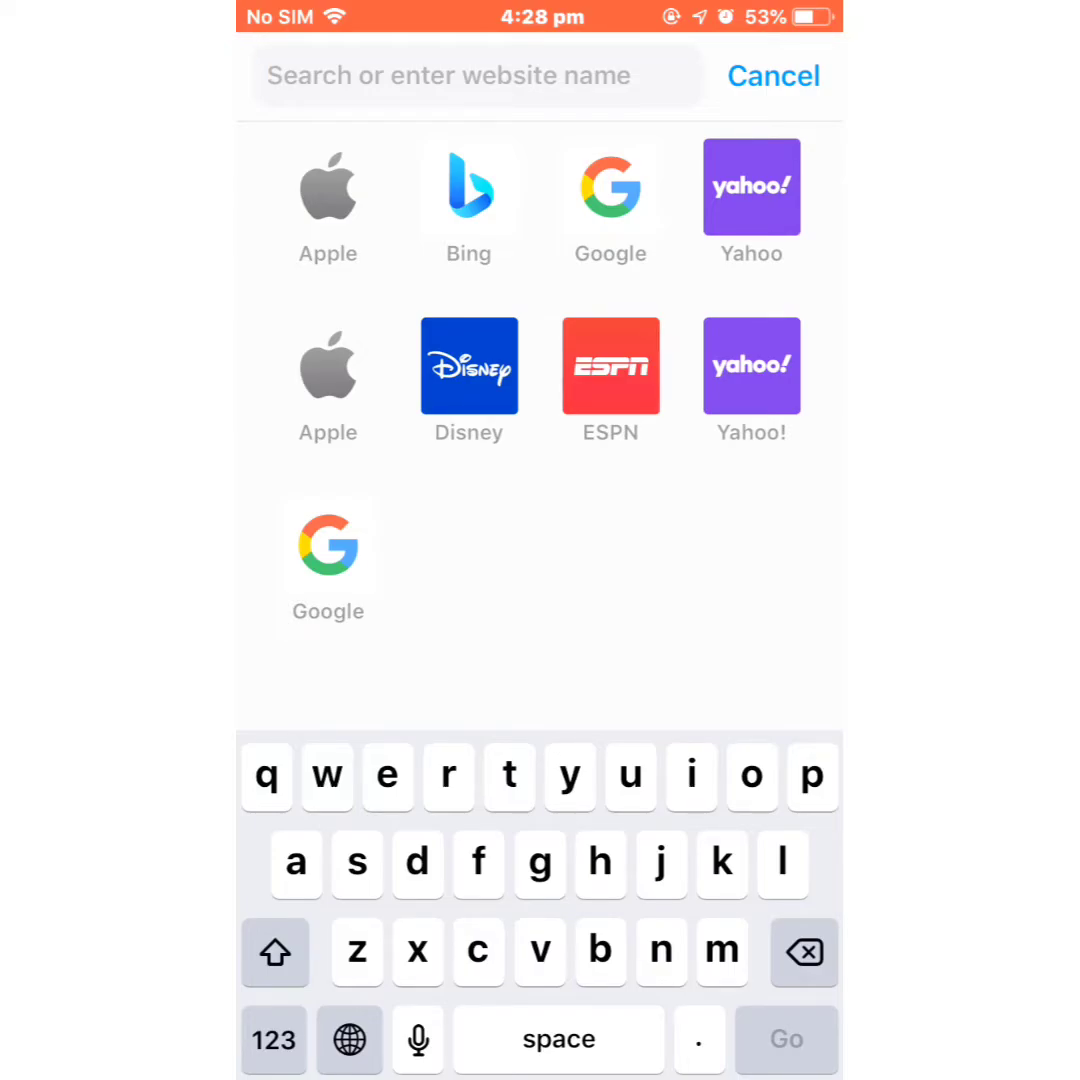
text(beta )
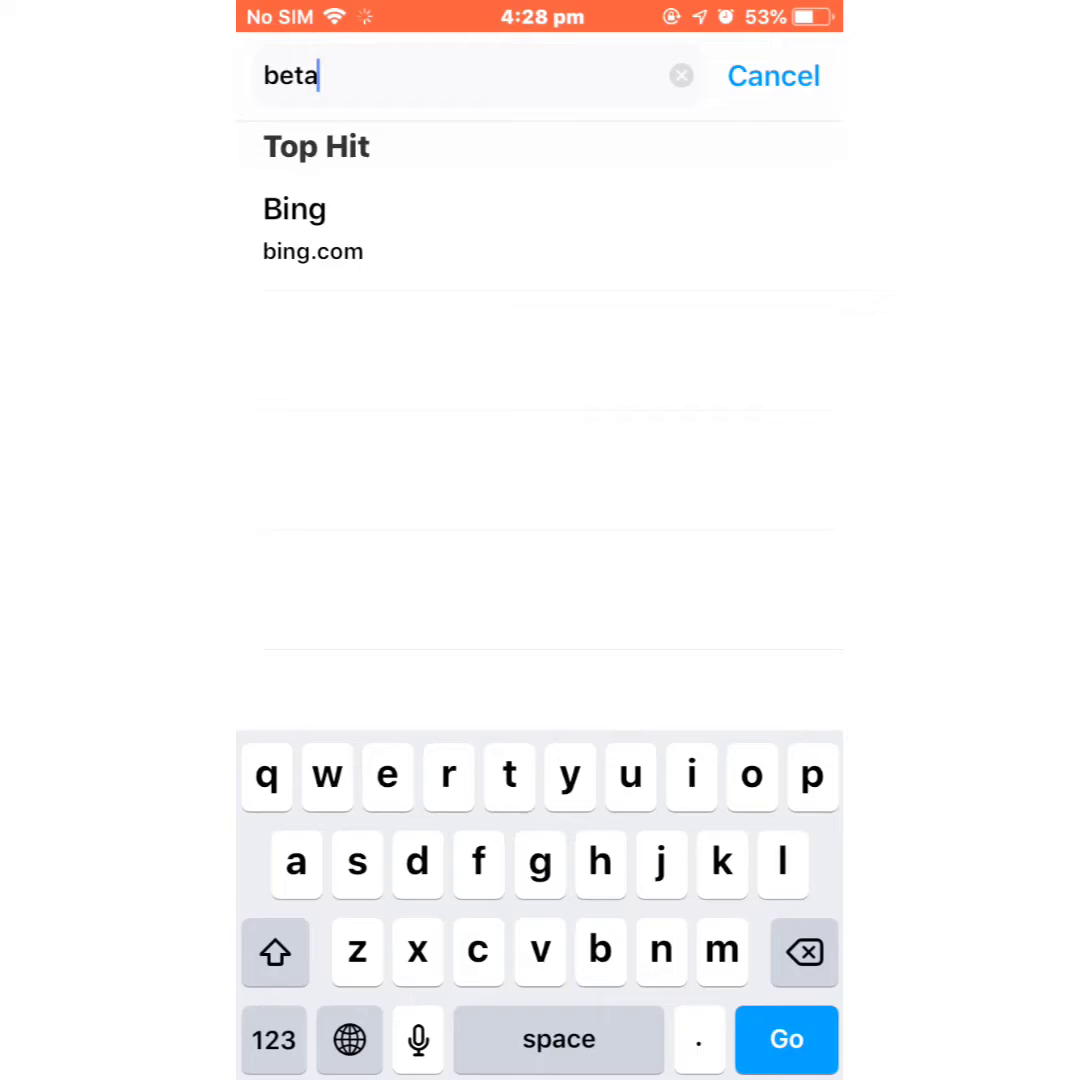
text(pro)
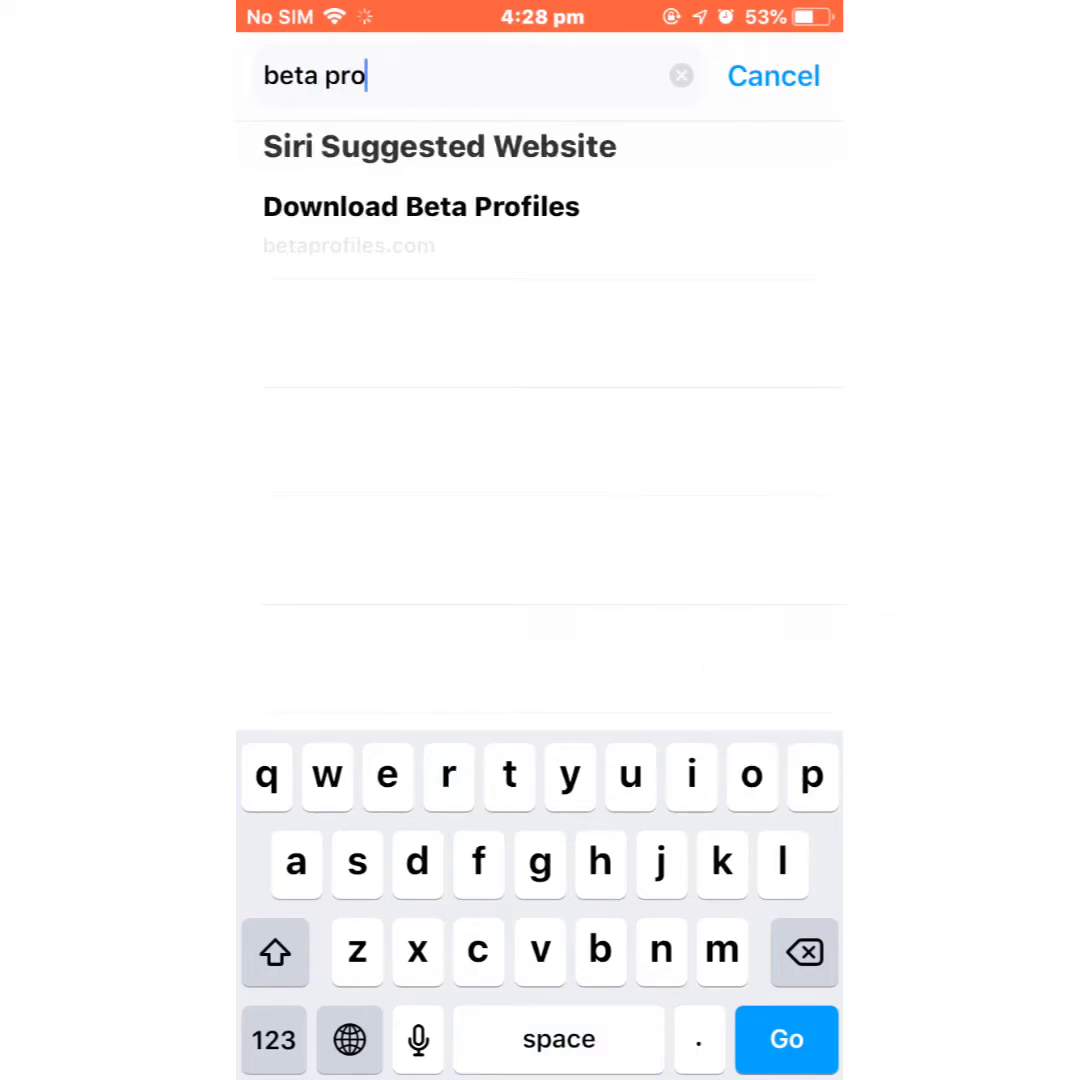
Open the Siri-suggested 'Download Beta Profiles' site, betaprofiles.com
click(421, 215)
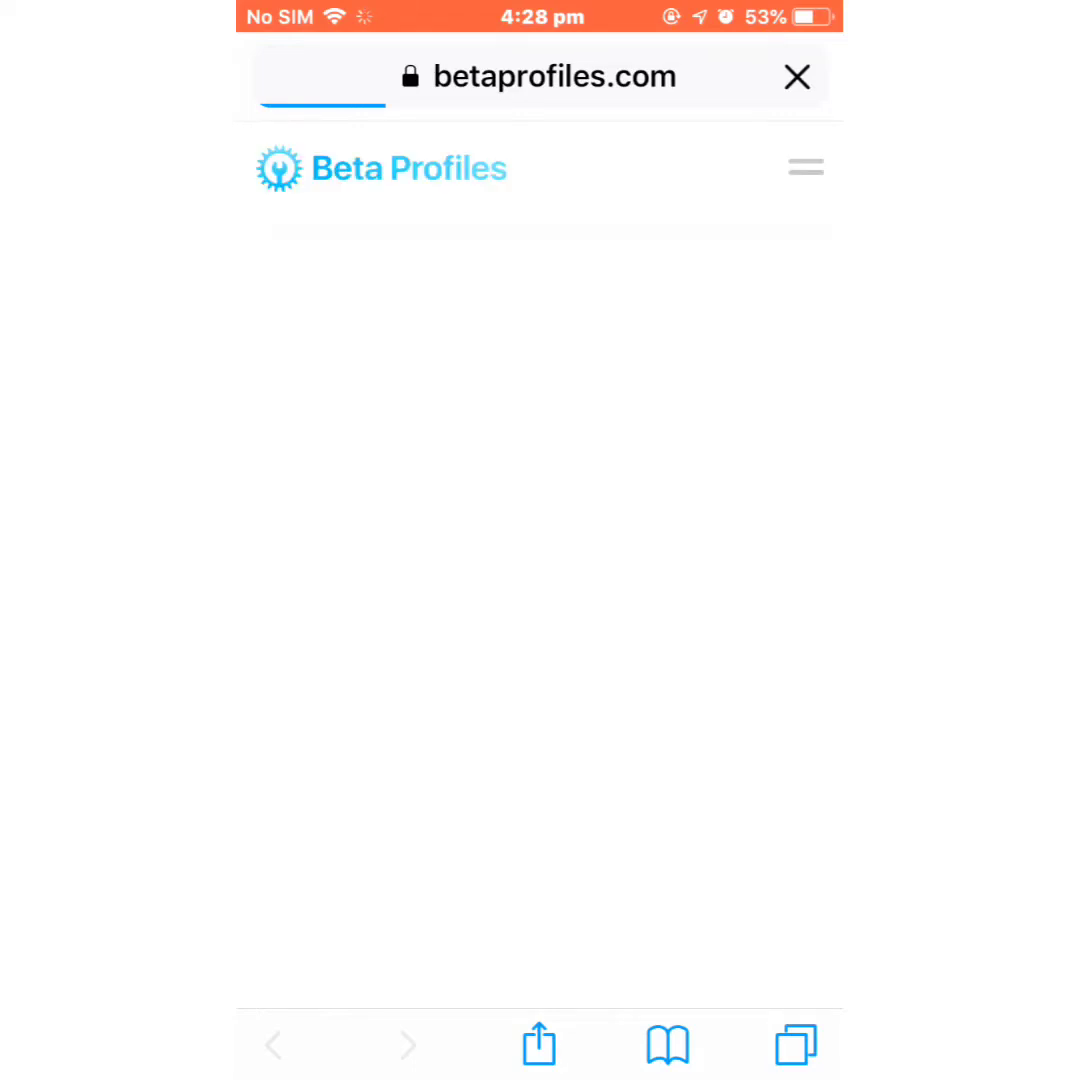
scroll(540, 500, down, 3)
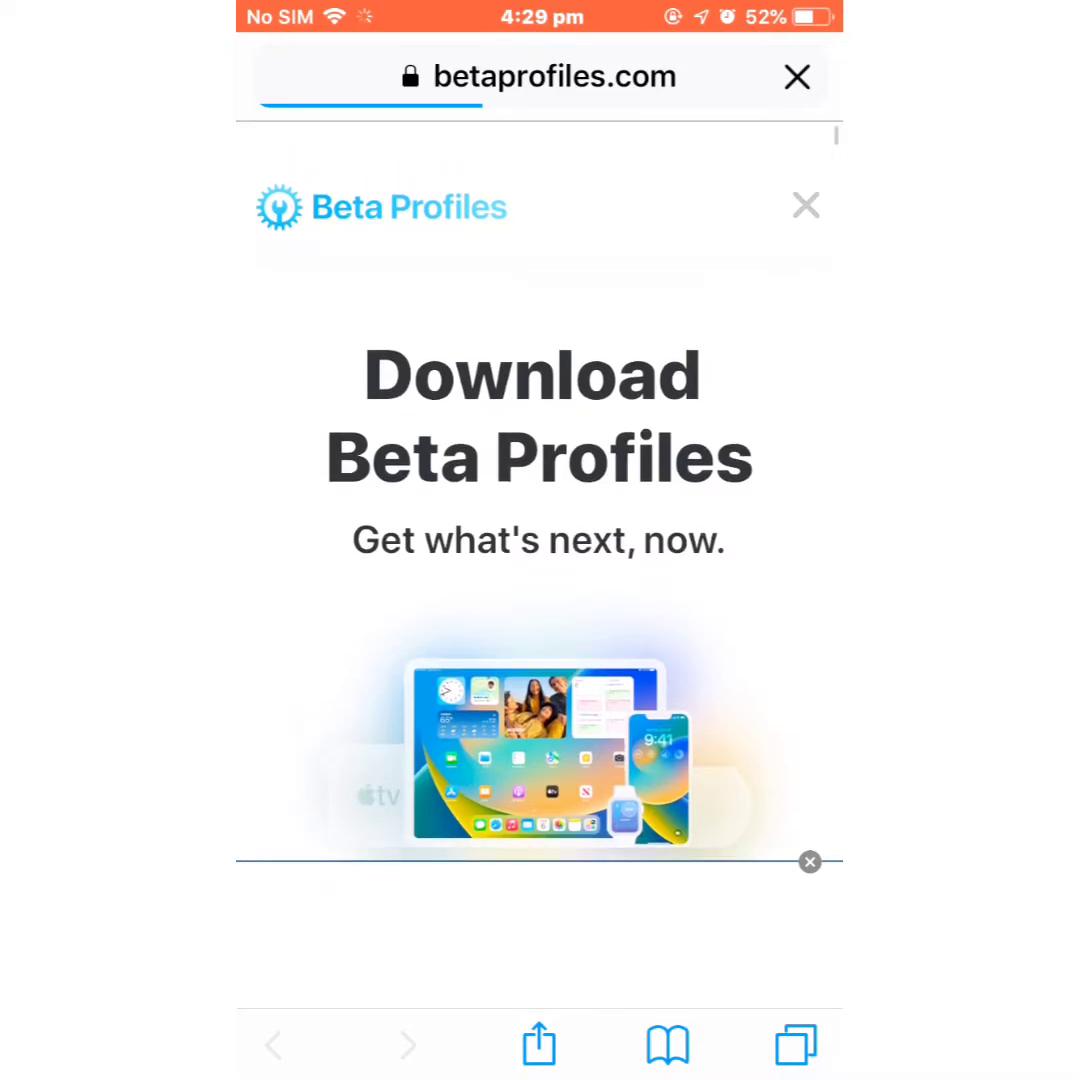
scroll(540, 540, down, 5)
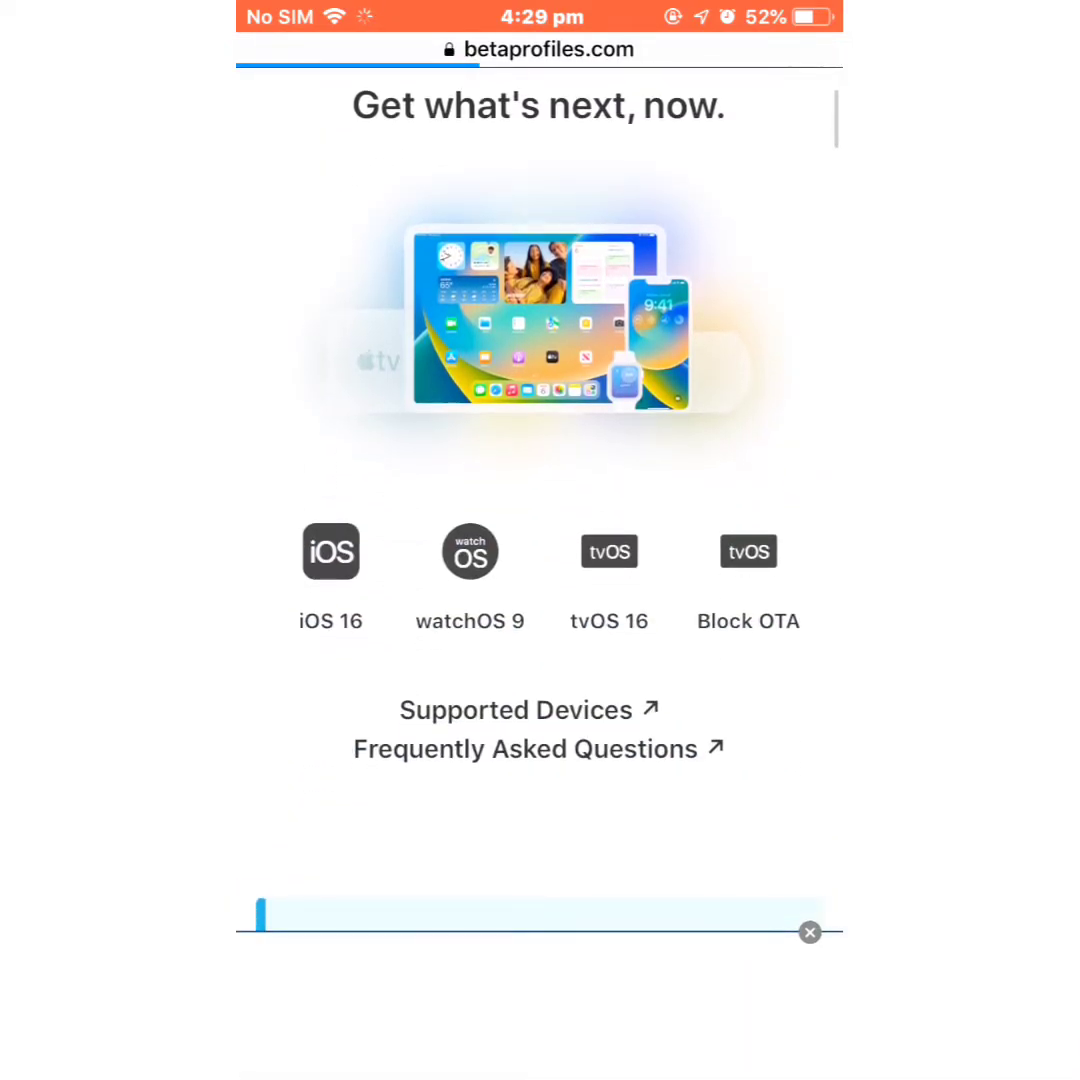
scroll(540, 540, up, 10)
scroll(540, 540, down, 5)
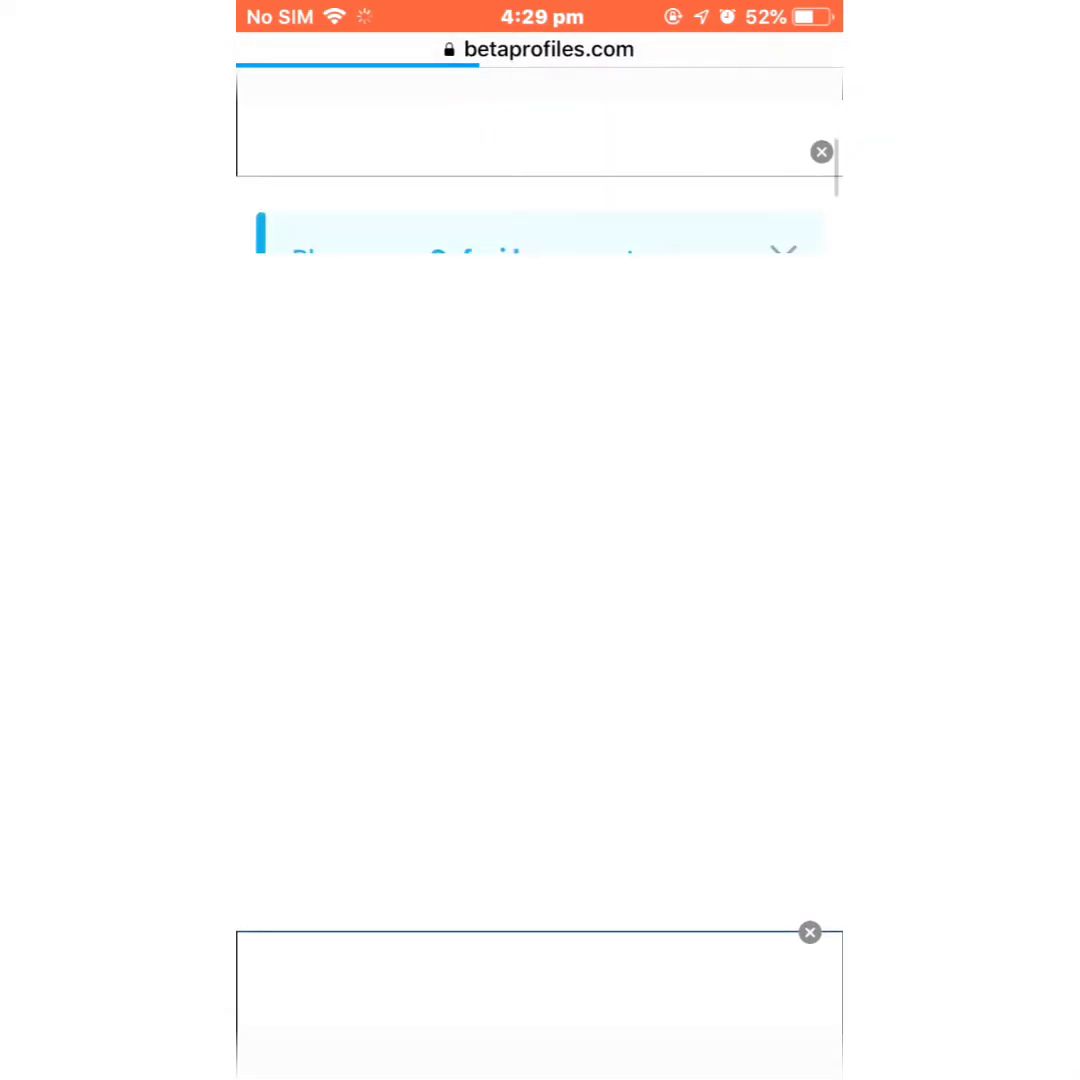
scroll(540, 540, up, 3)
scroll(540, 540, up, 2)
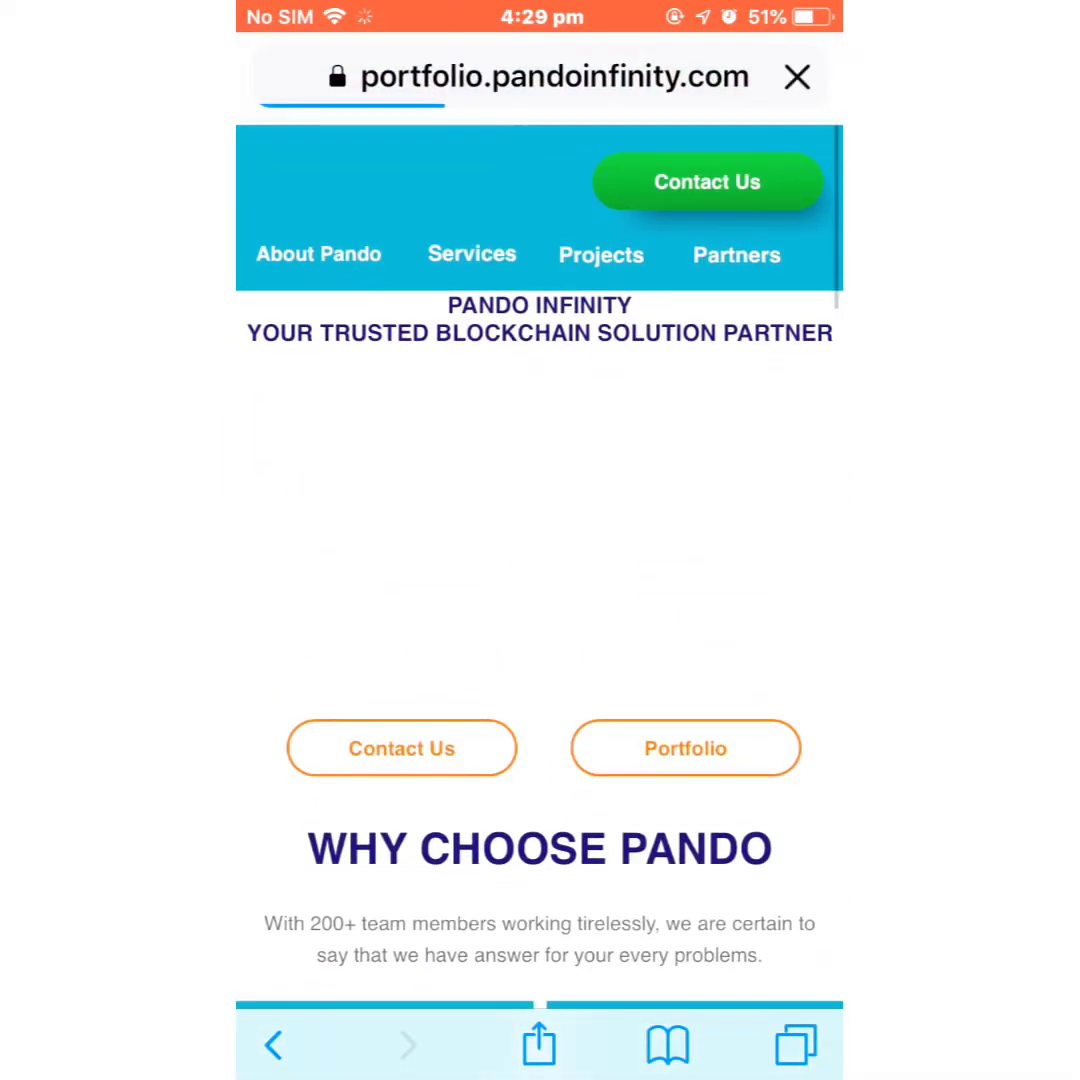
Go back to the betaprofiles.com page from the previous page
click(273, 1045)
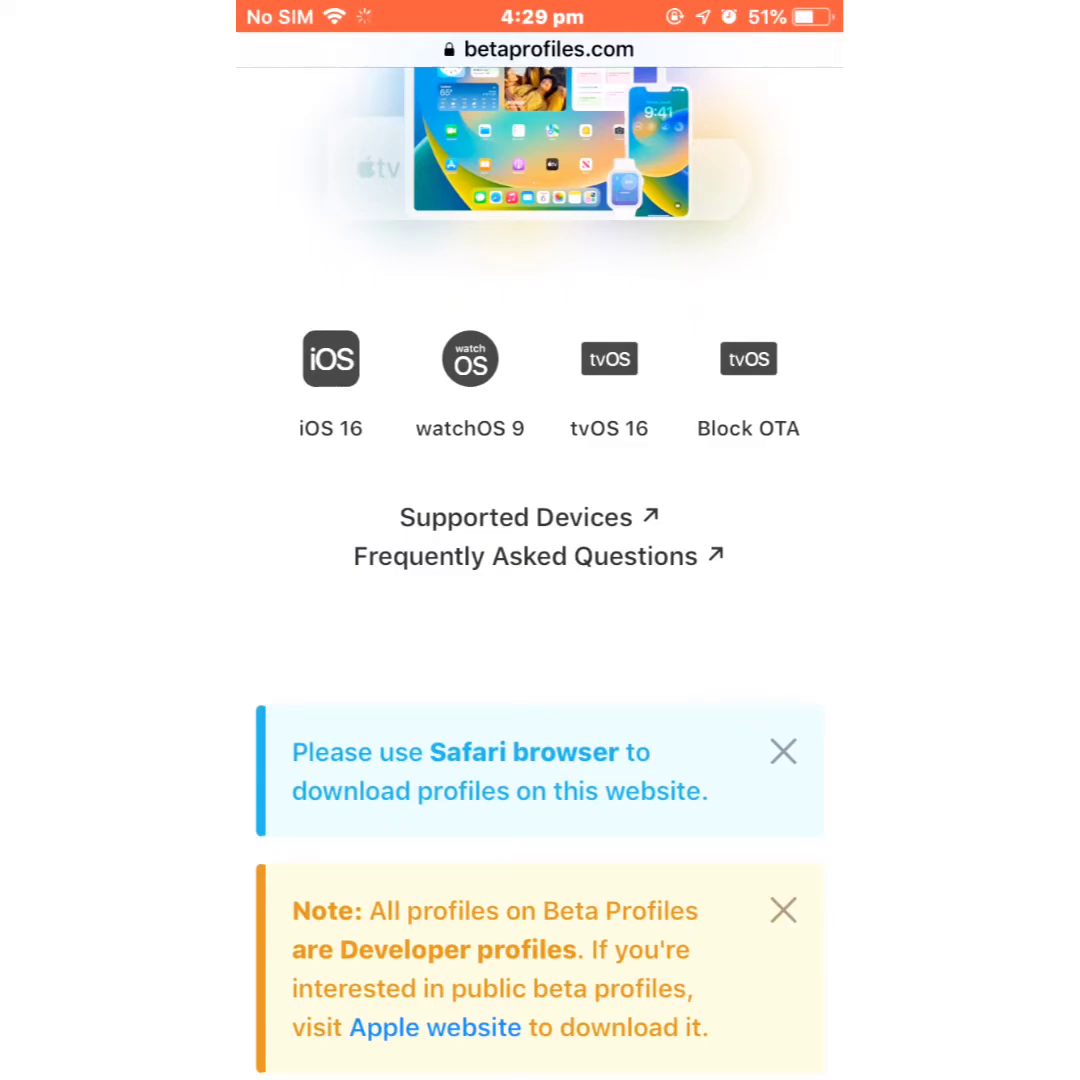
scroll(540, 600, down, 10)
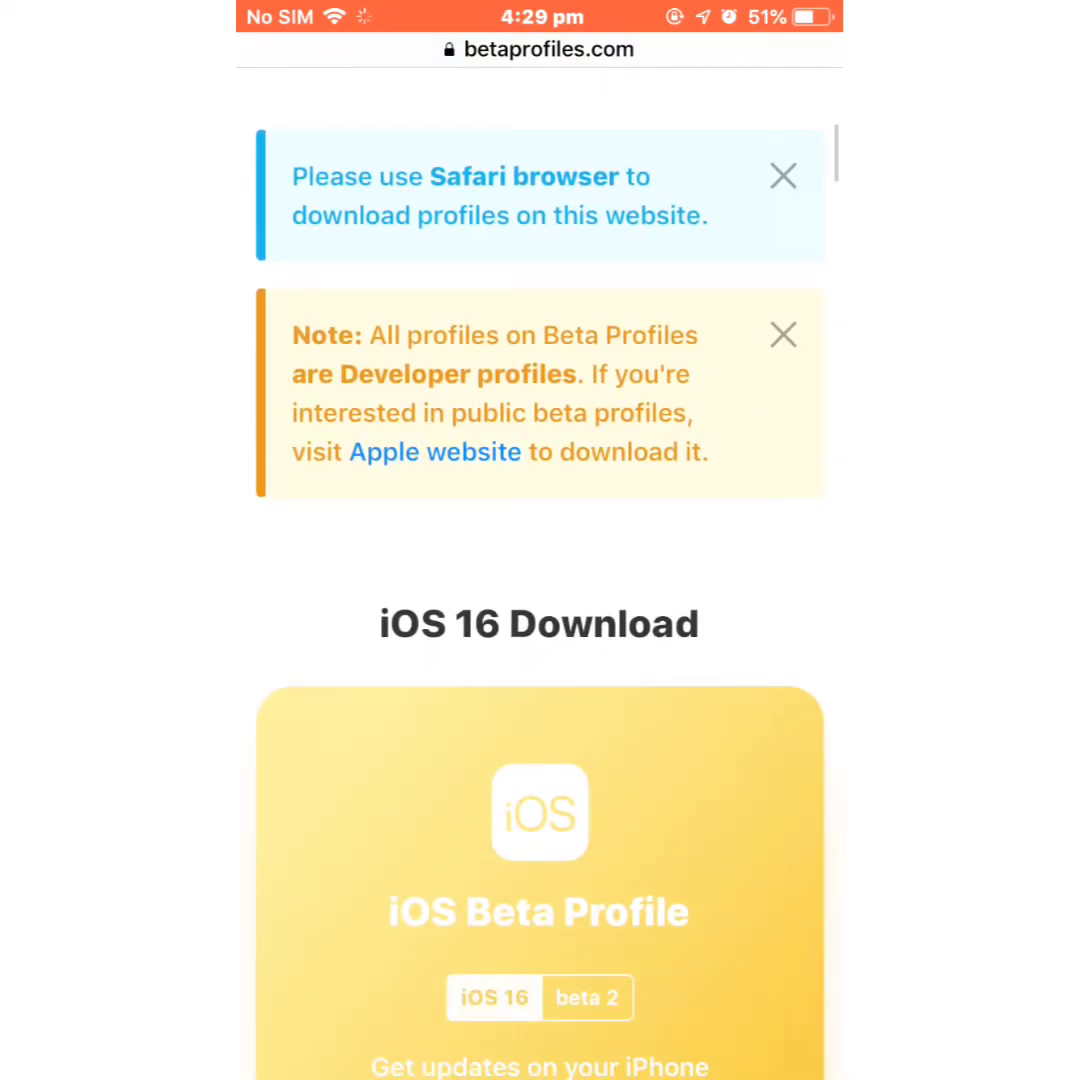
scroll(540, 600, down, 5)
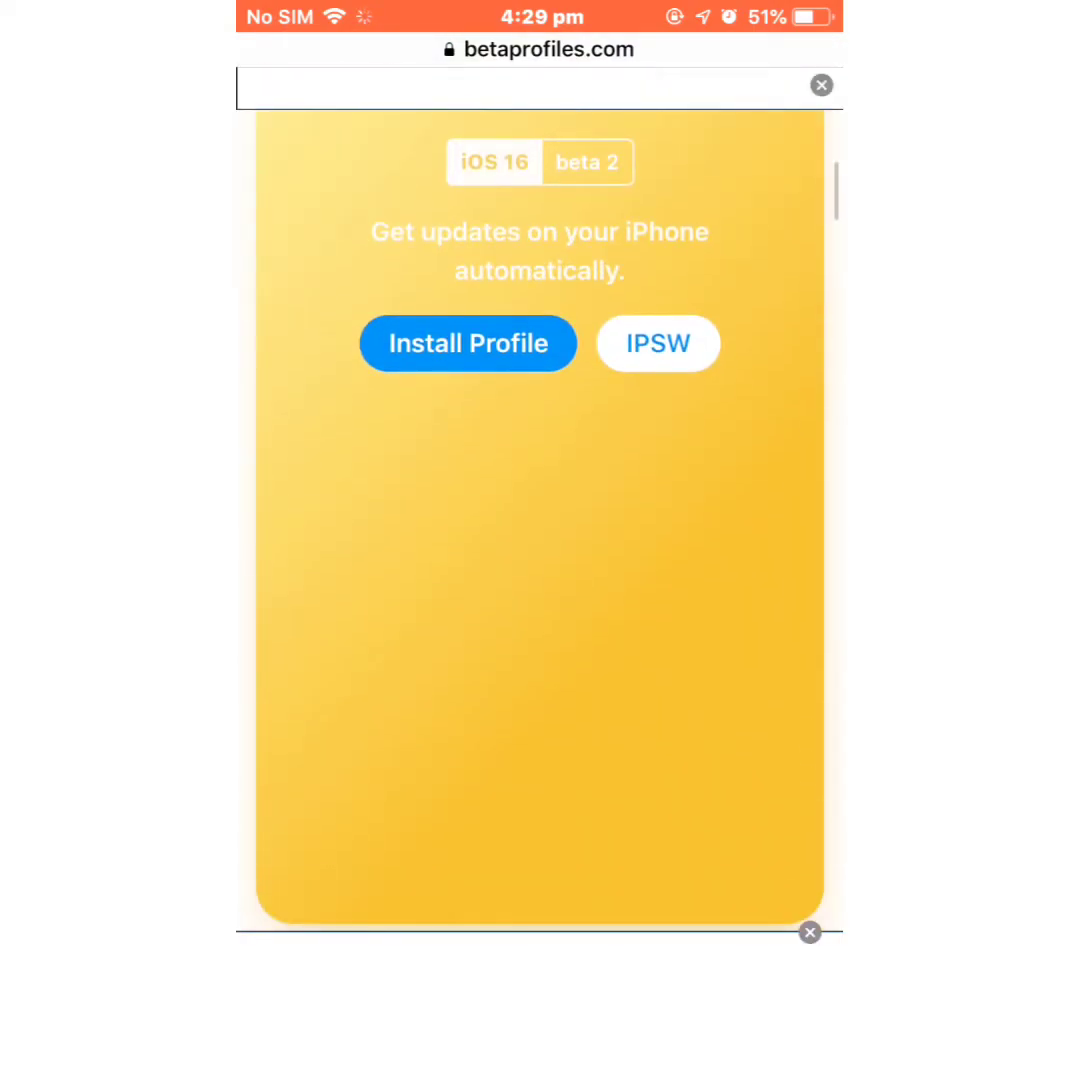
scroll(540, 600, up, 2)
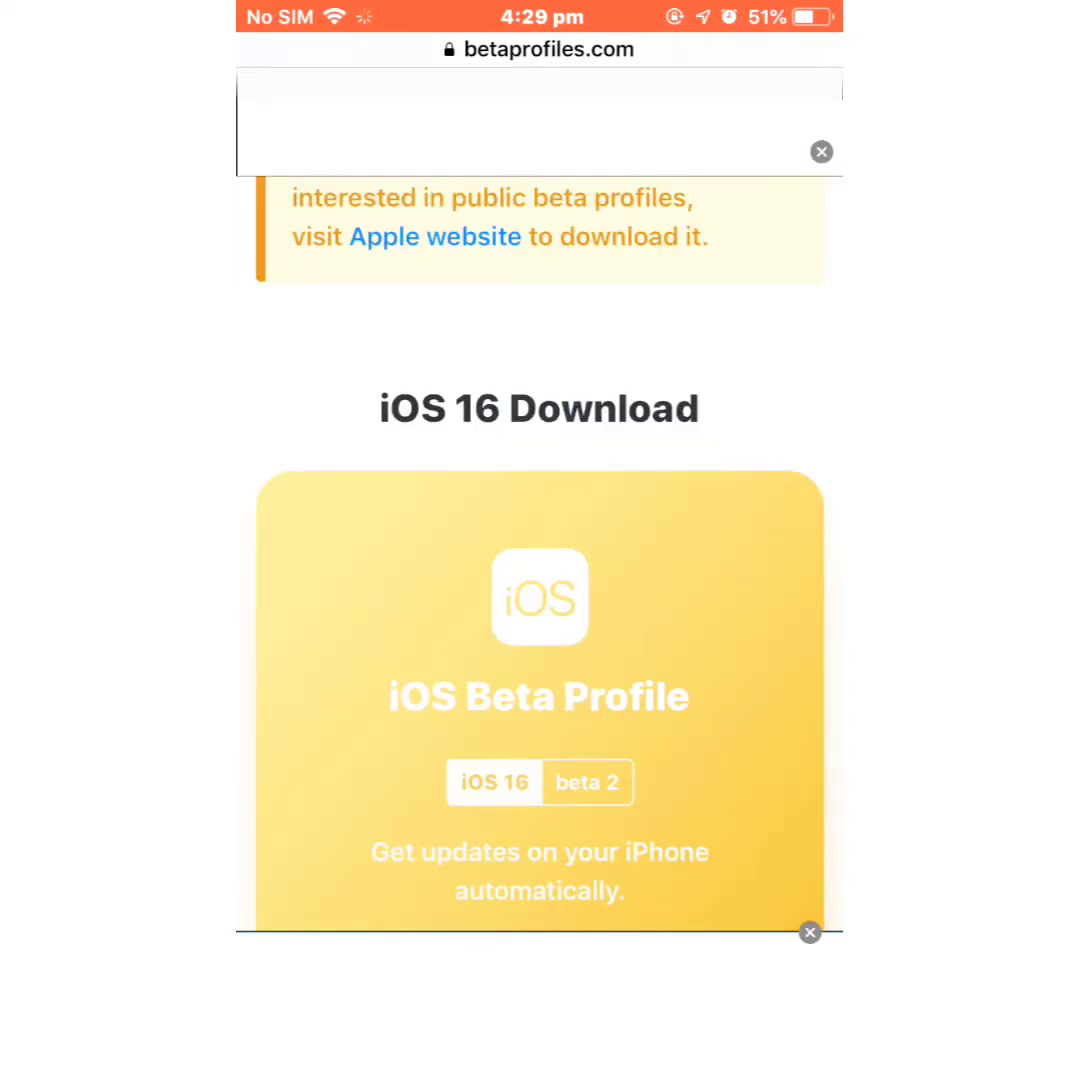
scroll(540, 600, down, 3)
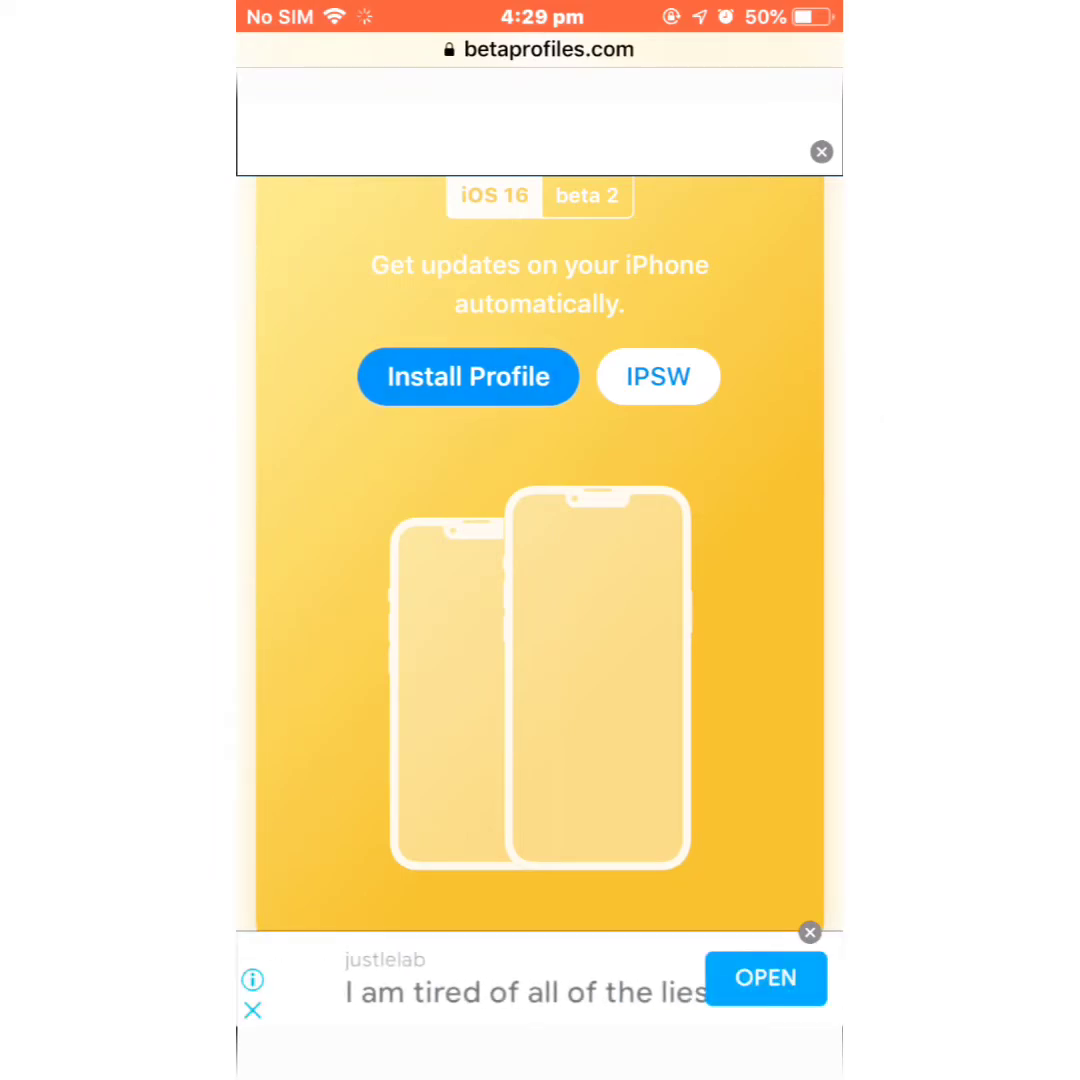
Download the iOS 16 beta profile, allowing it, and close the Profile Downloaded notice
click(468, 377)
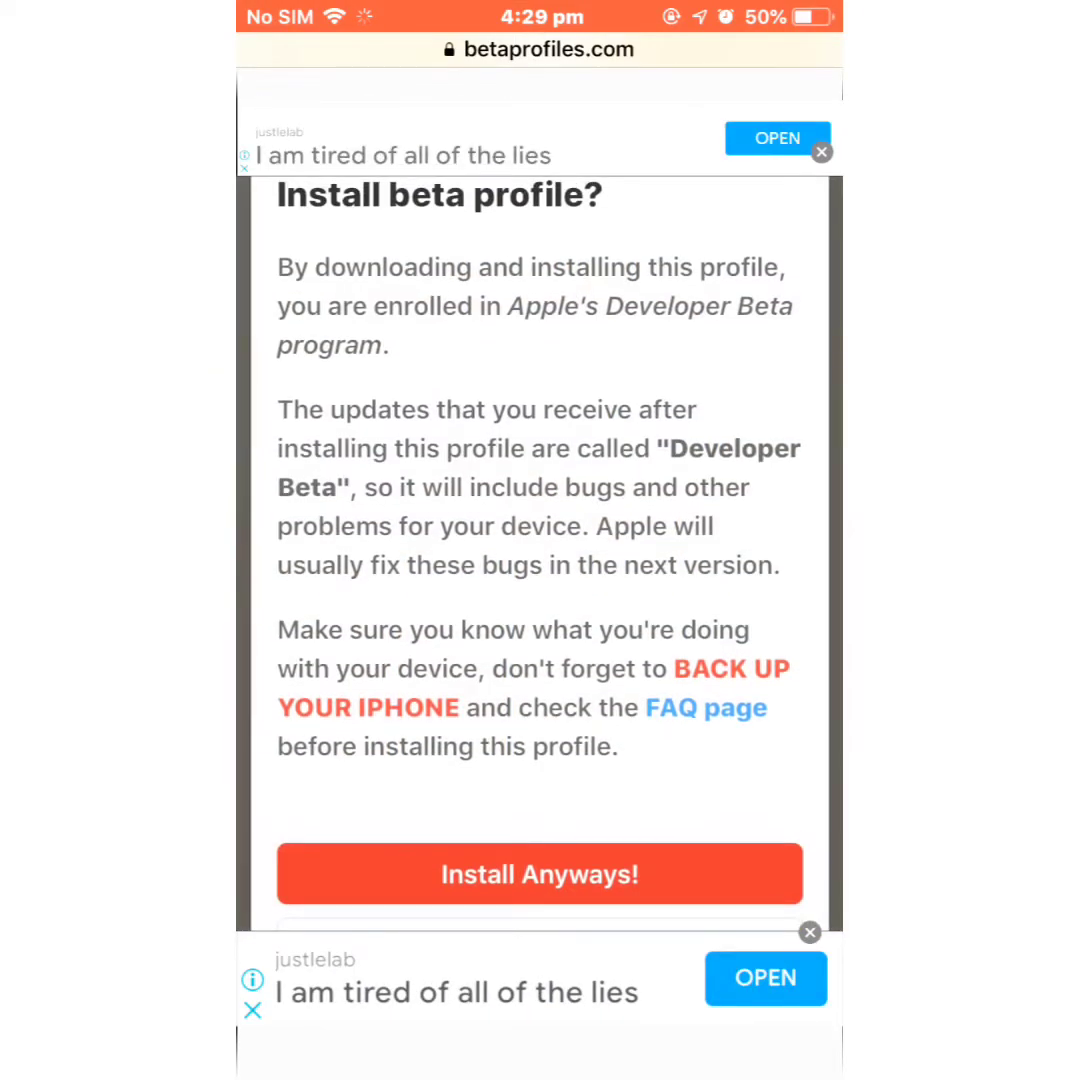
scroll(540, 500, up, 1)
click(540, 890)
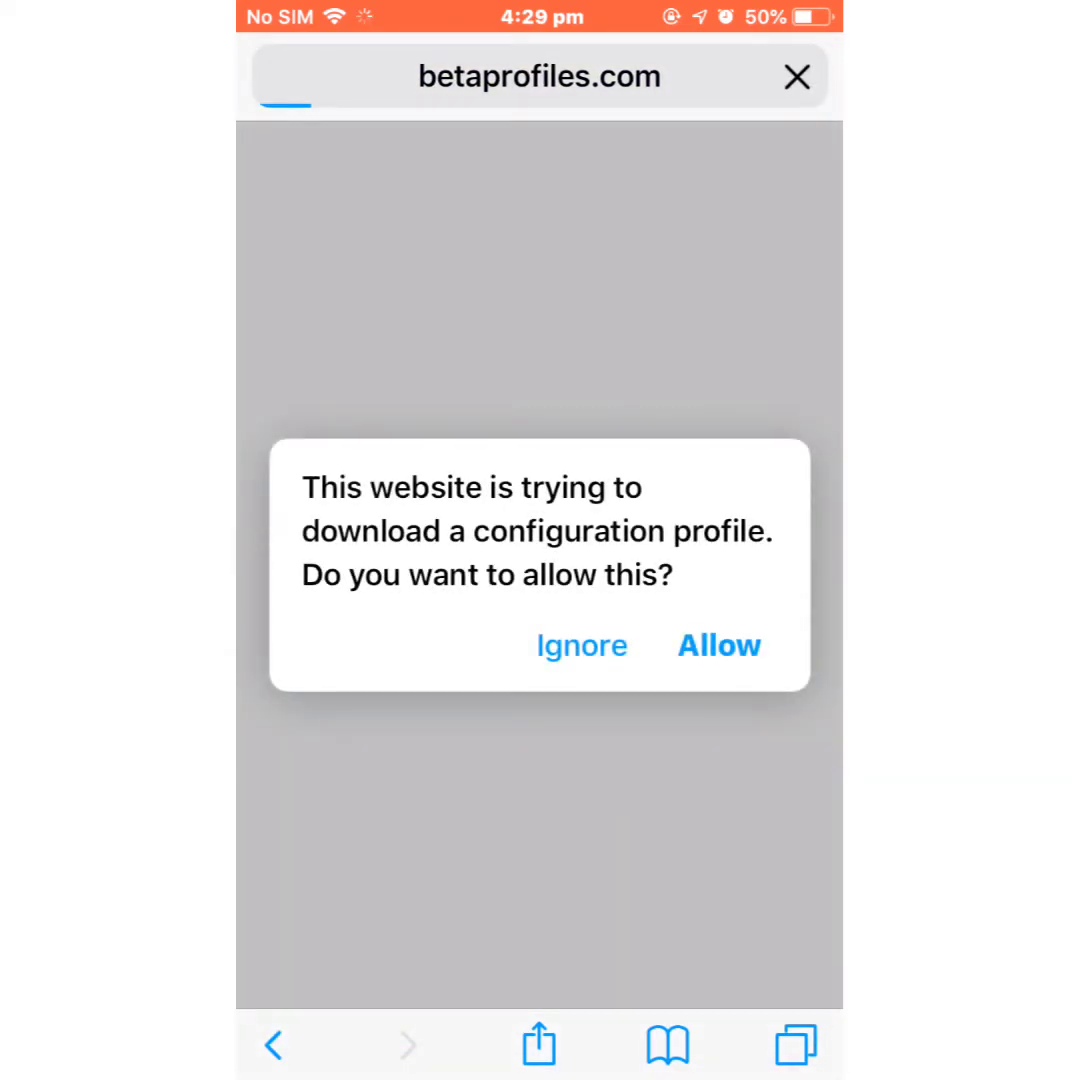
click(719, 645)
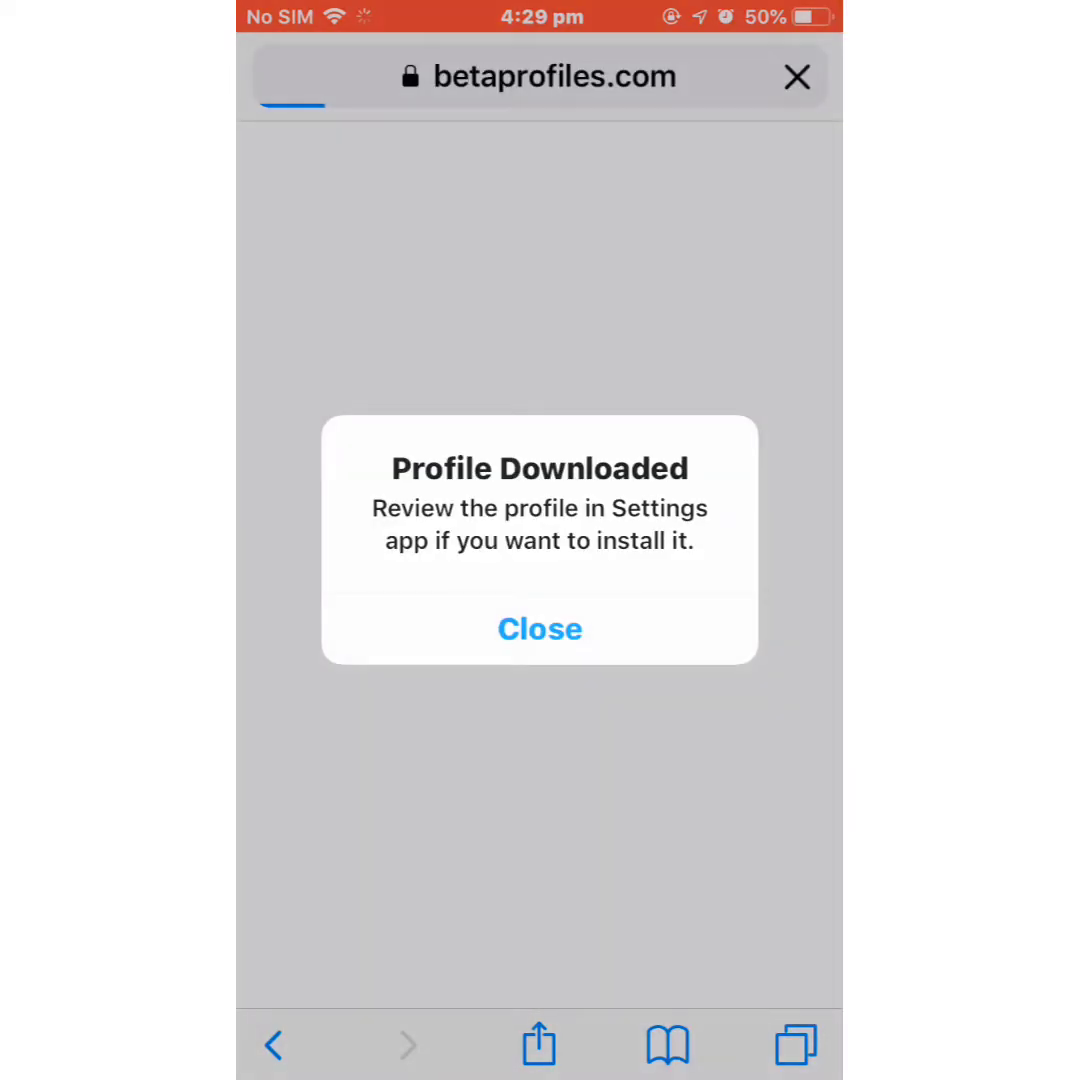
click(542, 629)
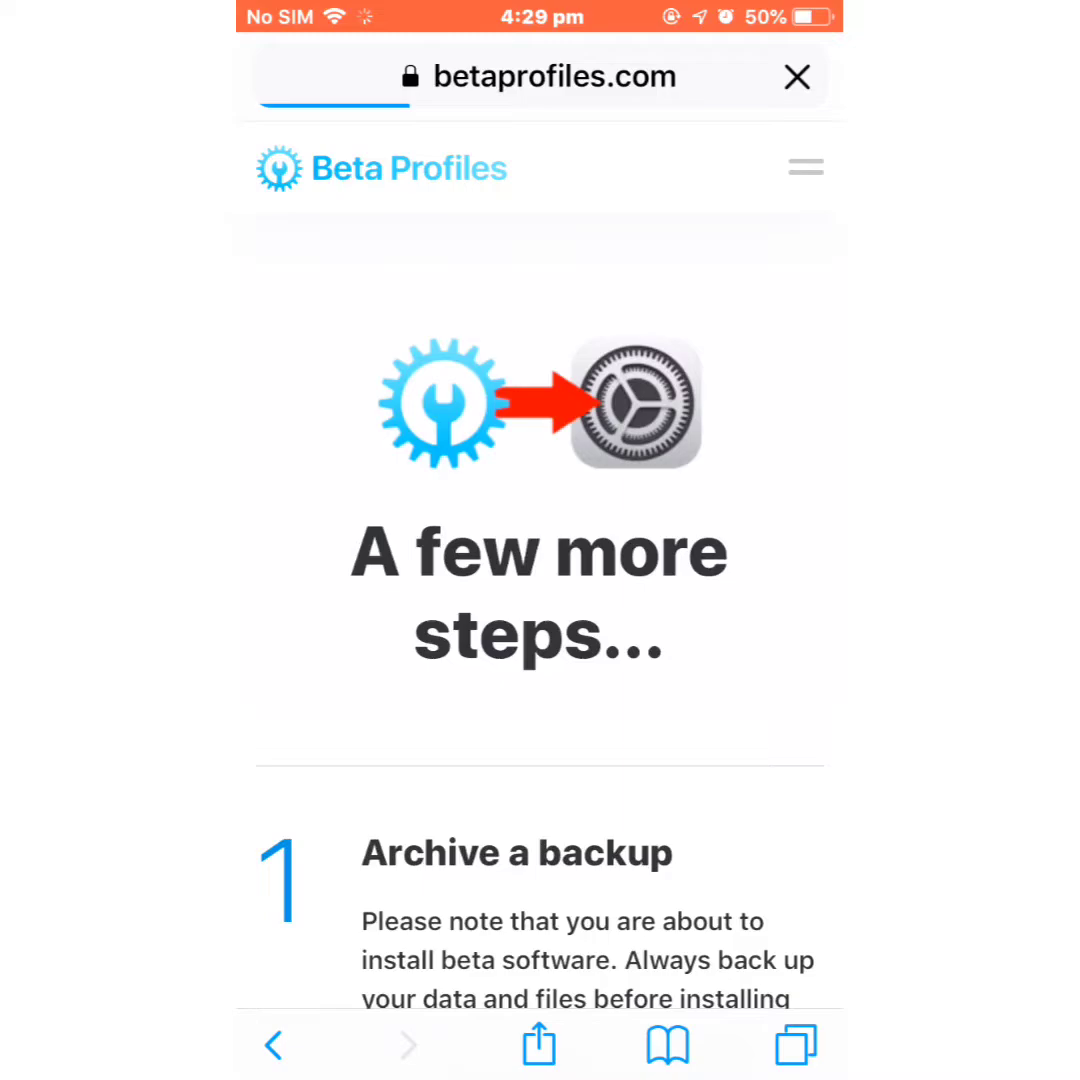
key(Home)
key(Home)
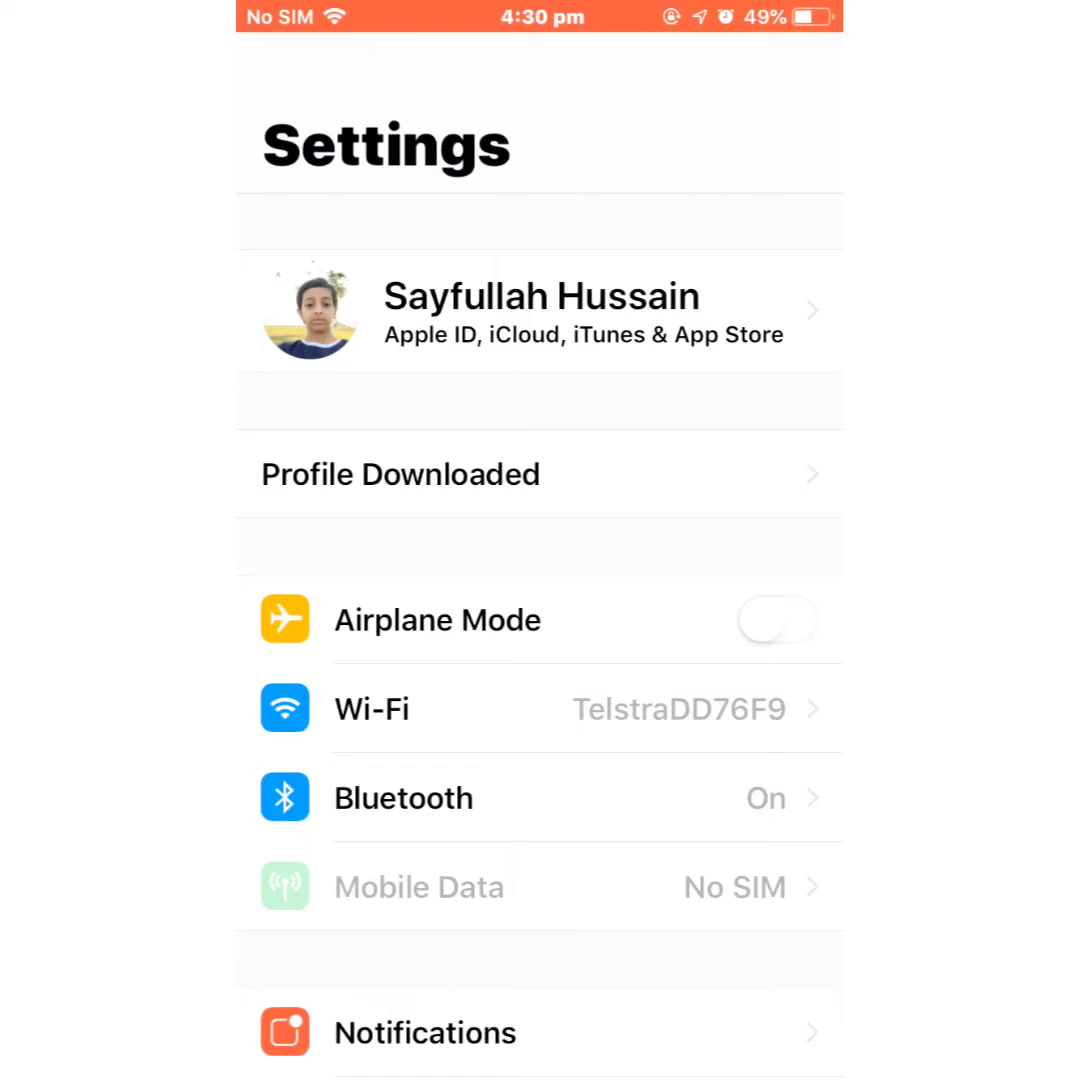
scroll(540, 600, down, 1)
scroll(540, 600, down, 5)
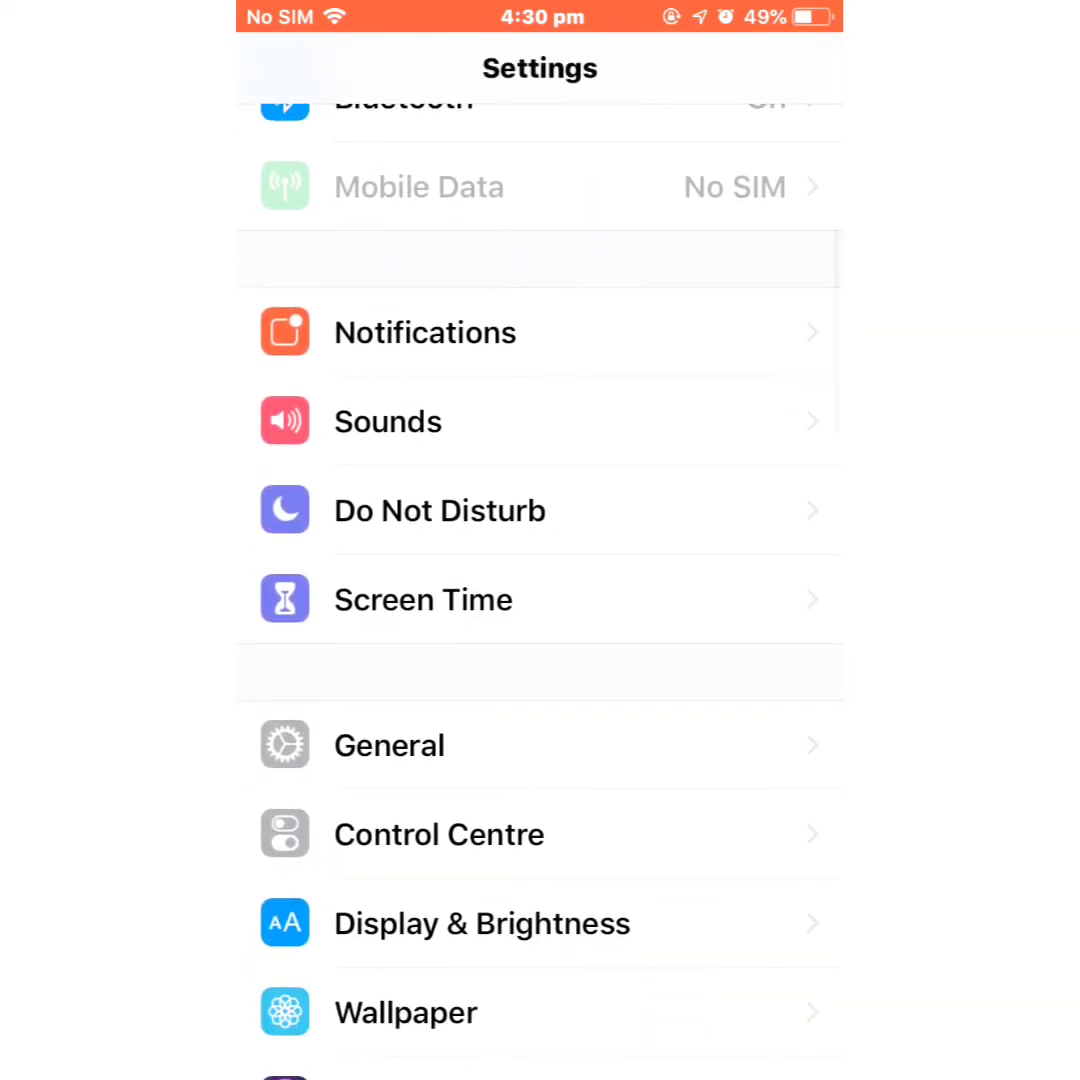
Check General > Profiles, then open the downloaded iOS 16 Beta Software Profile
click(540, 745)
scroll(540, 590, down, 10)
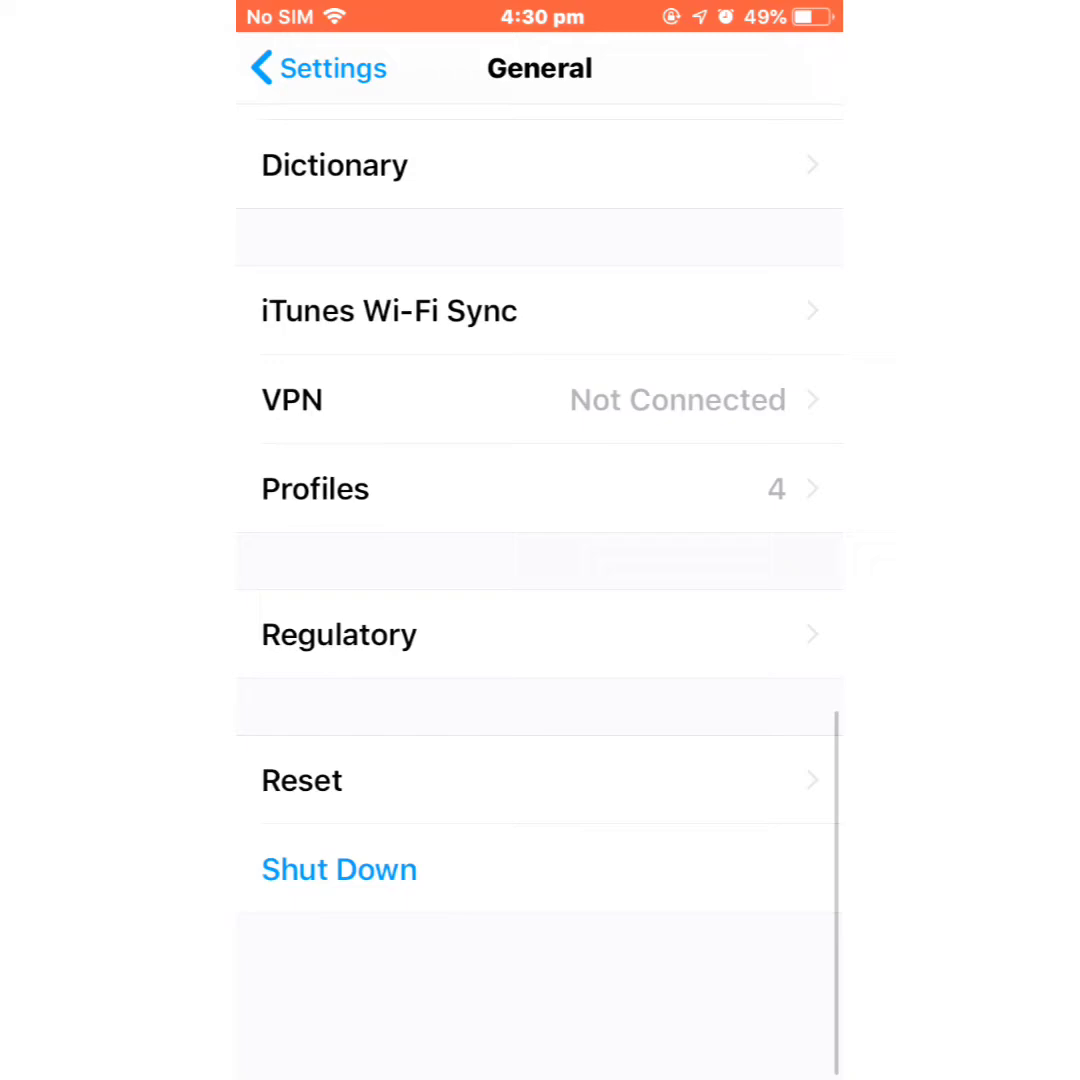
click(540, 595)
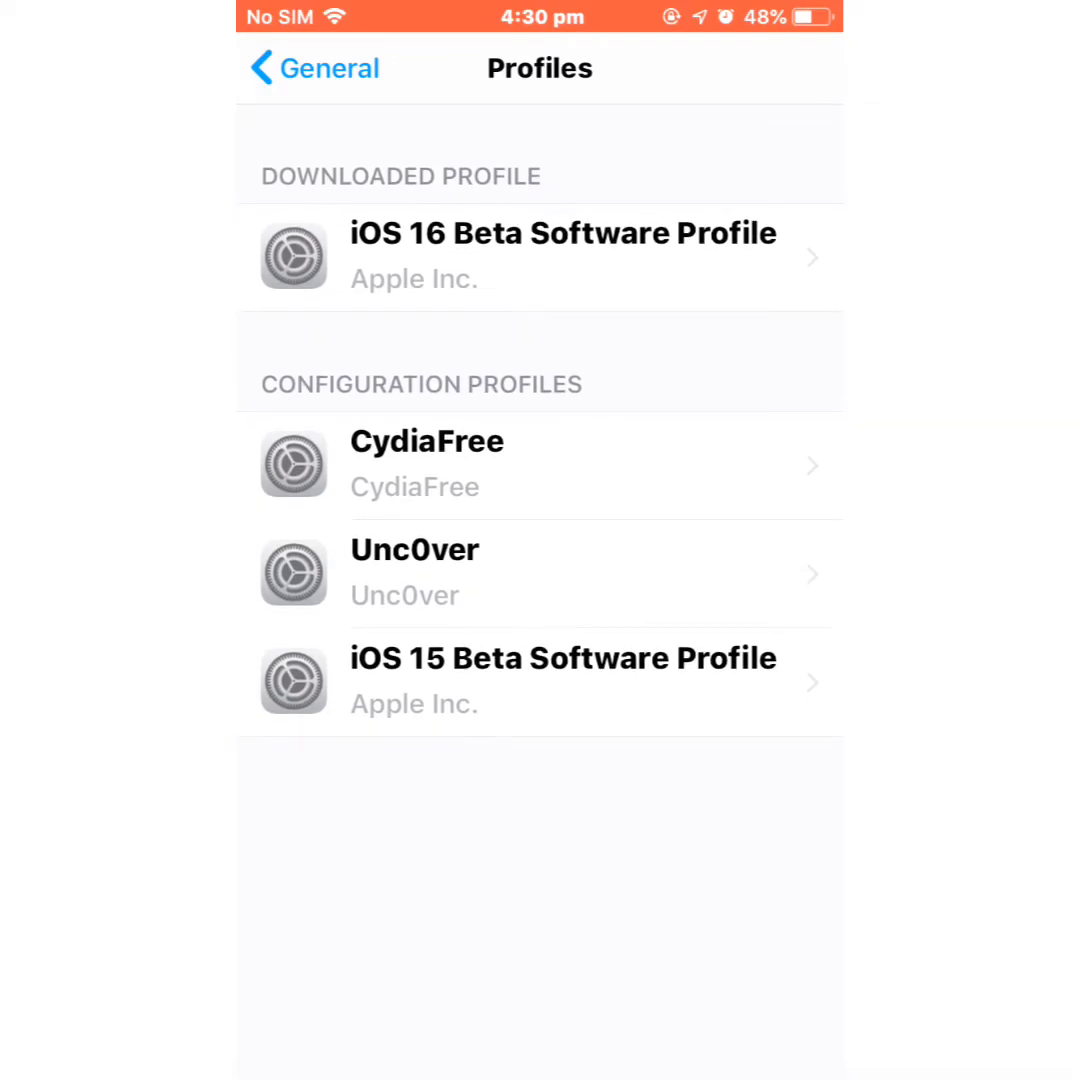
click(315, 68)
scroll(540, 600, up, 5)
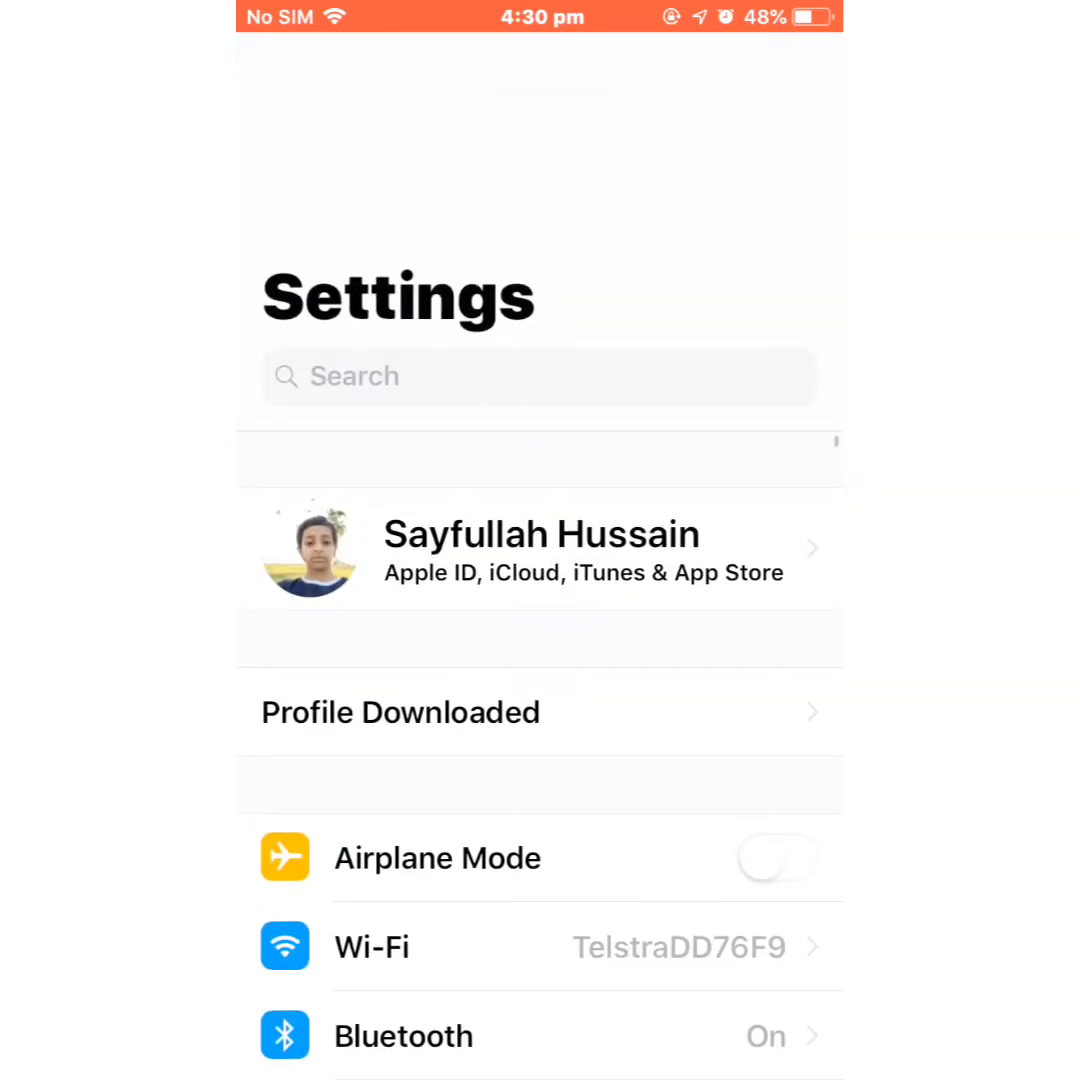
click(540, 712)
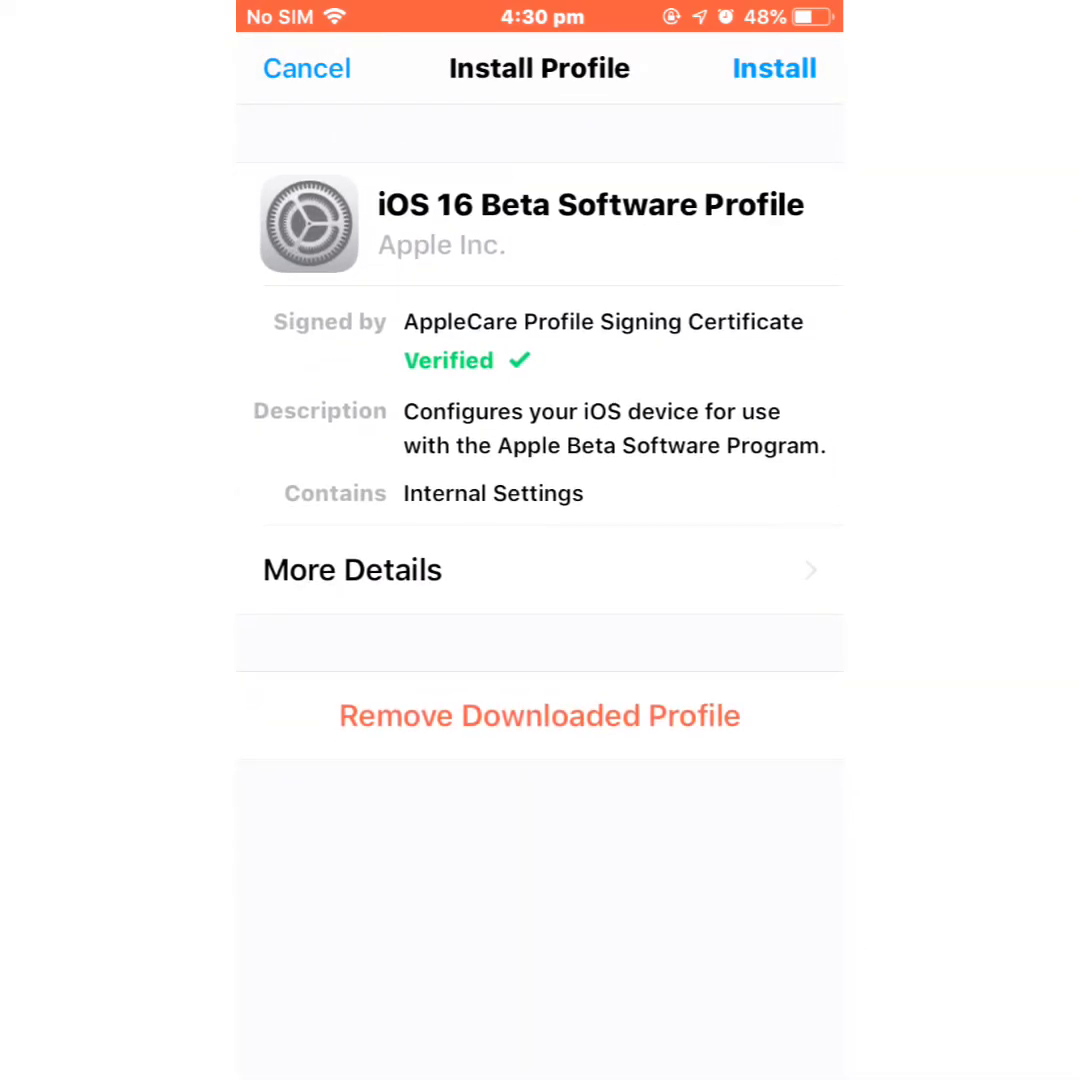
Start installing the iOS 16 Beta profile and erase the mistyped passcode digits
click(774, 68)
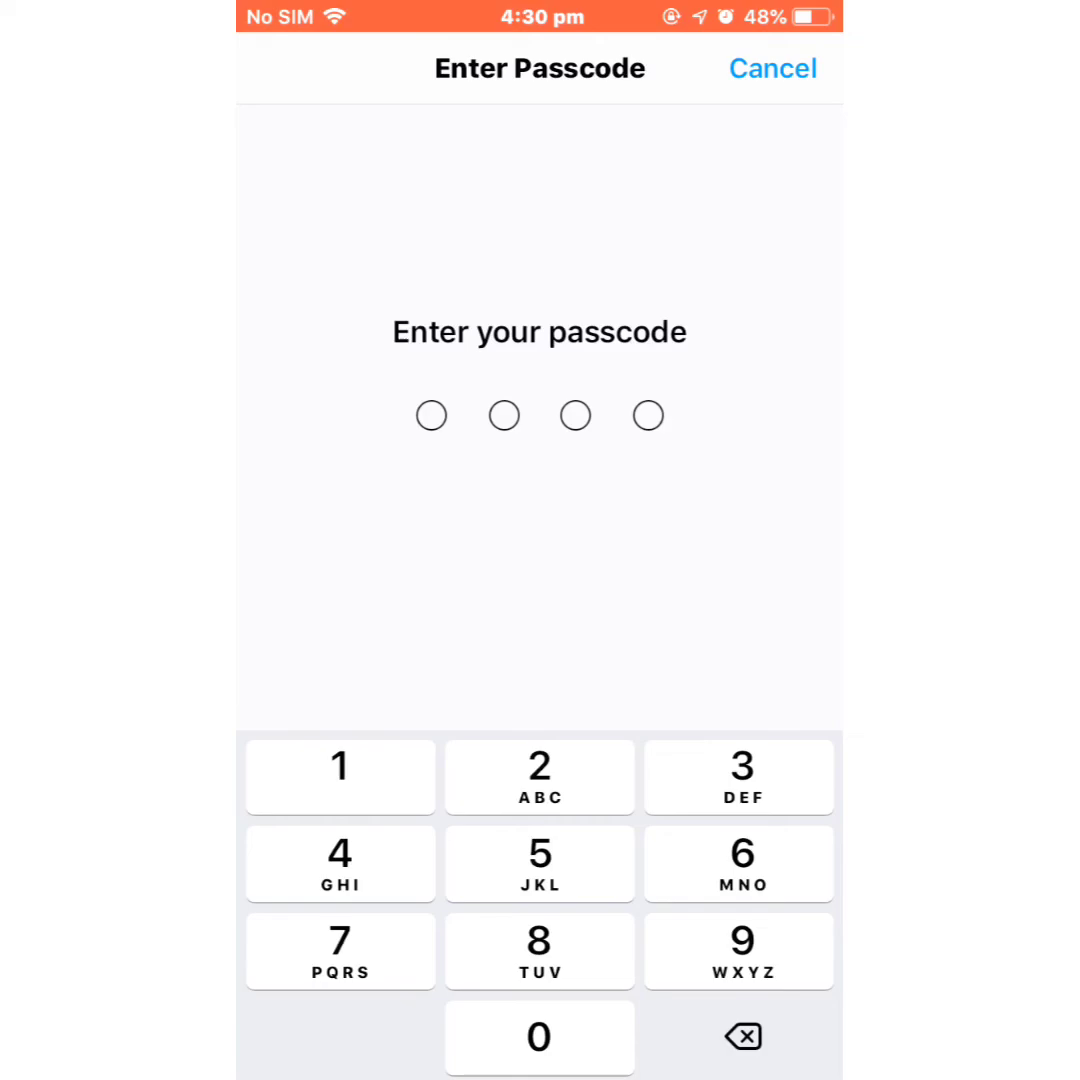
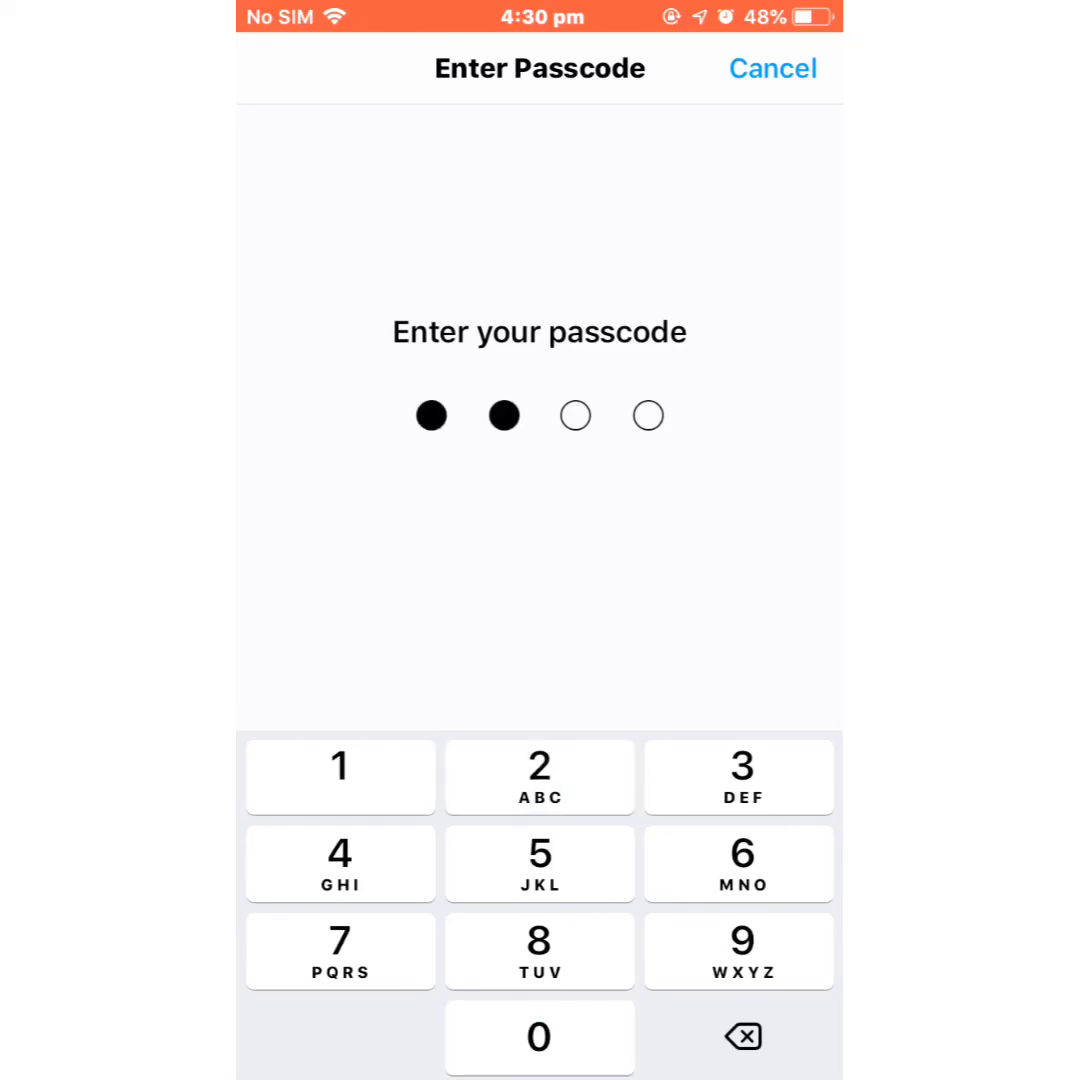
key(BackSpace)
key(BackSpace)
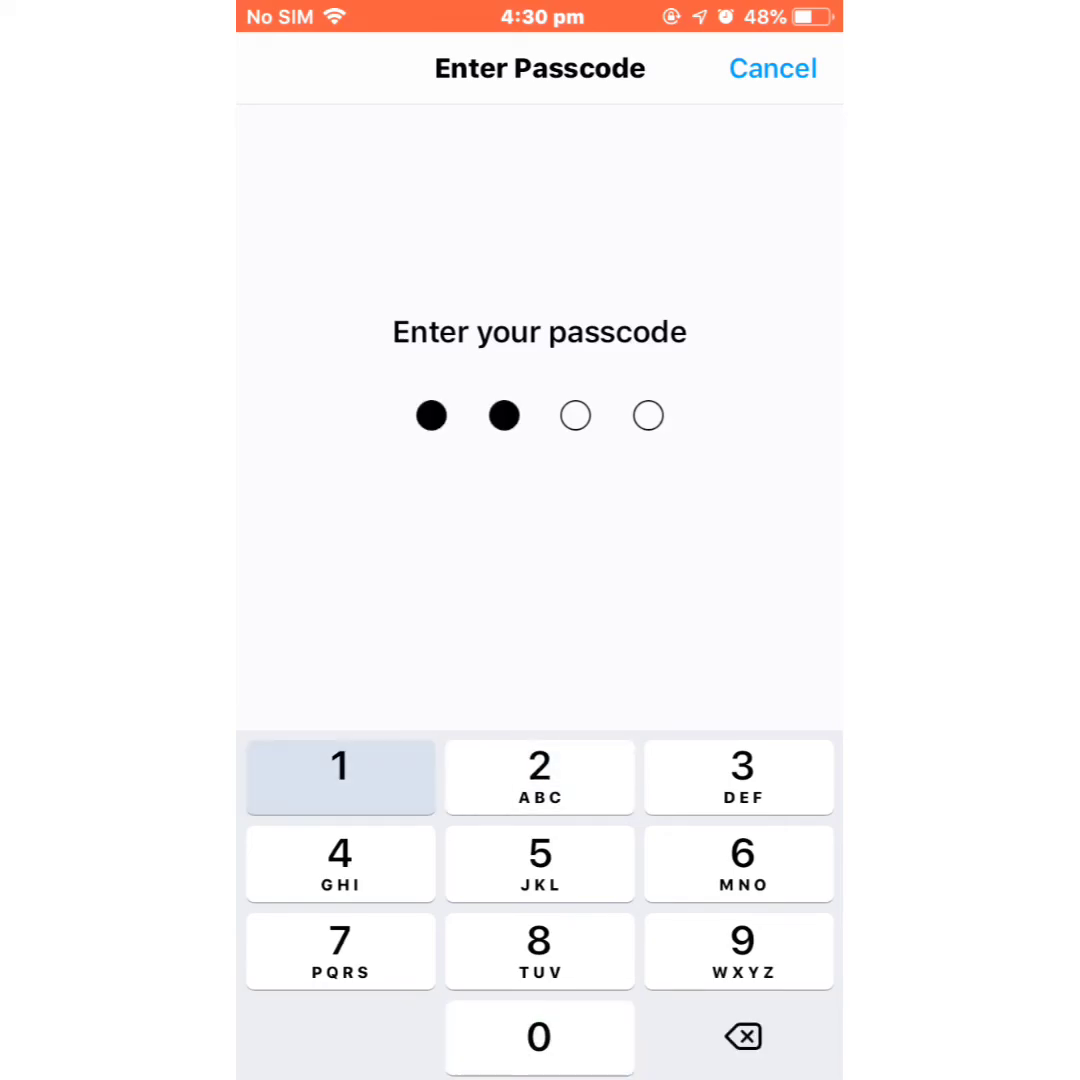
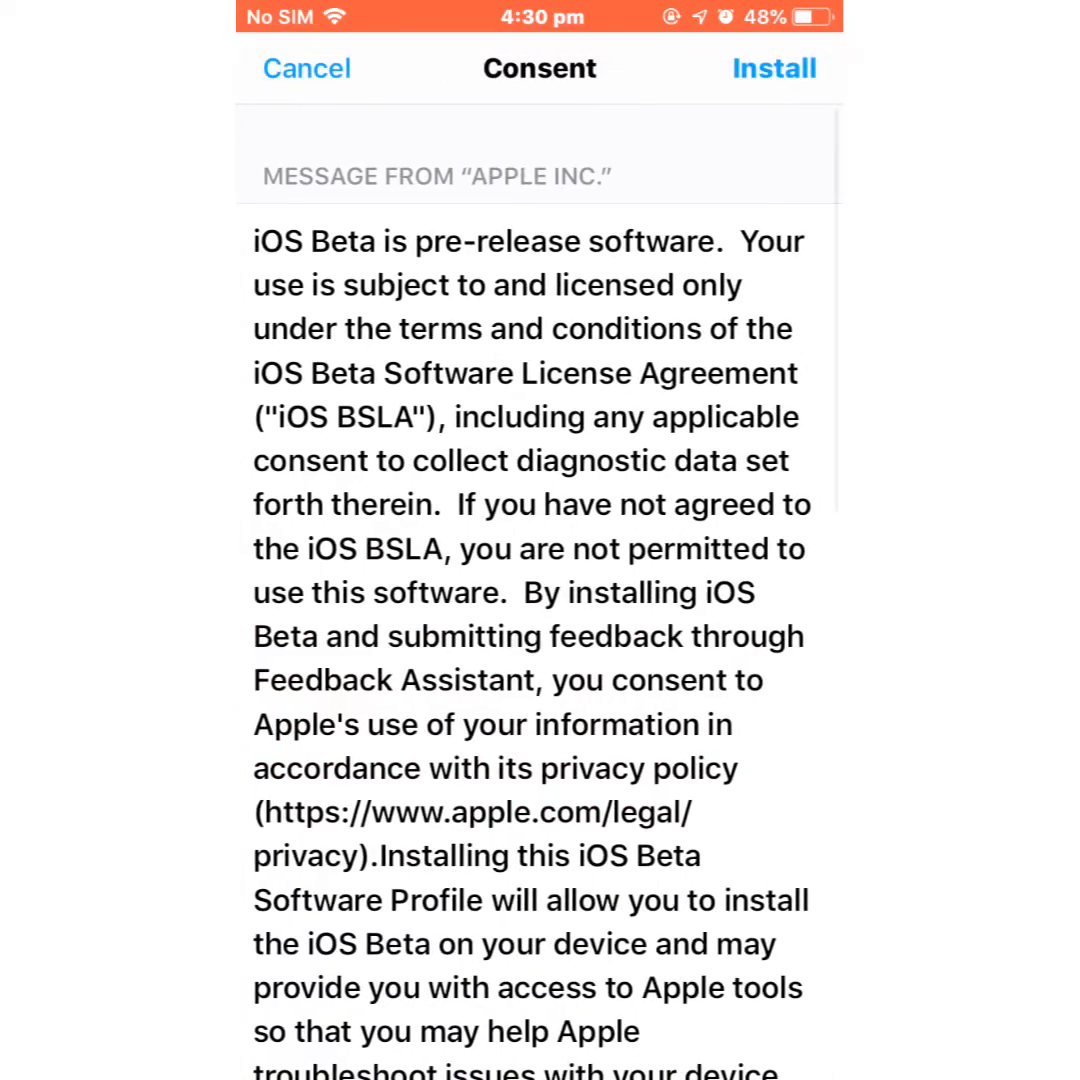
scroll(540, 600, down, 10)
scroll(540, 600, up, 10)
scroll(540, 600, down, 10)
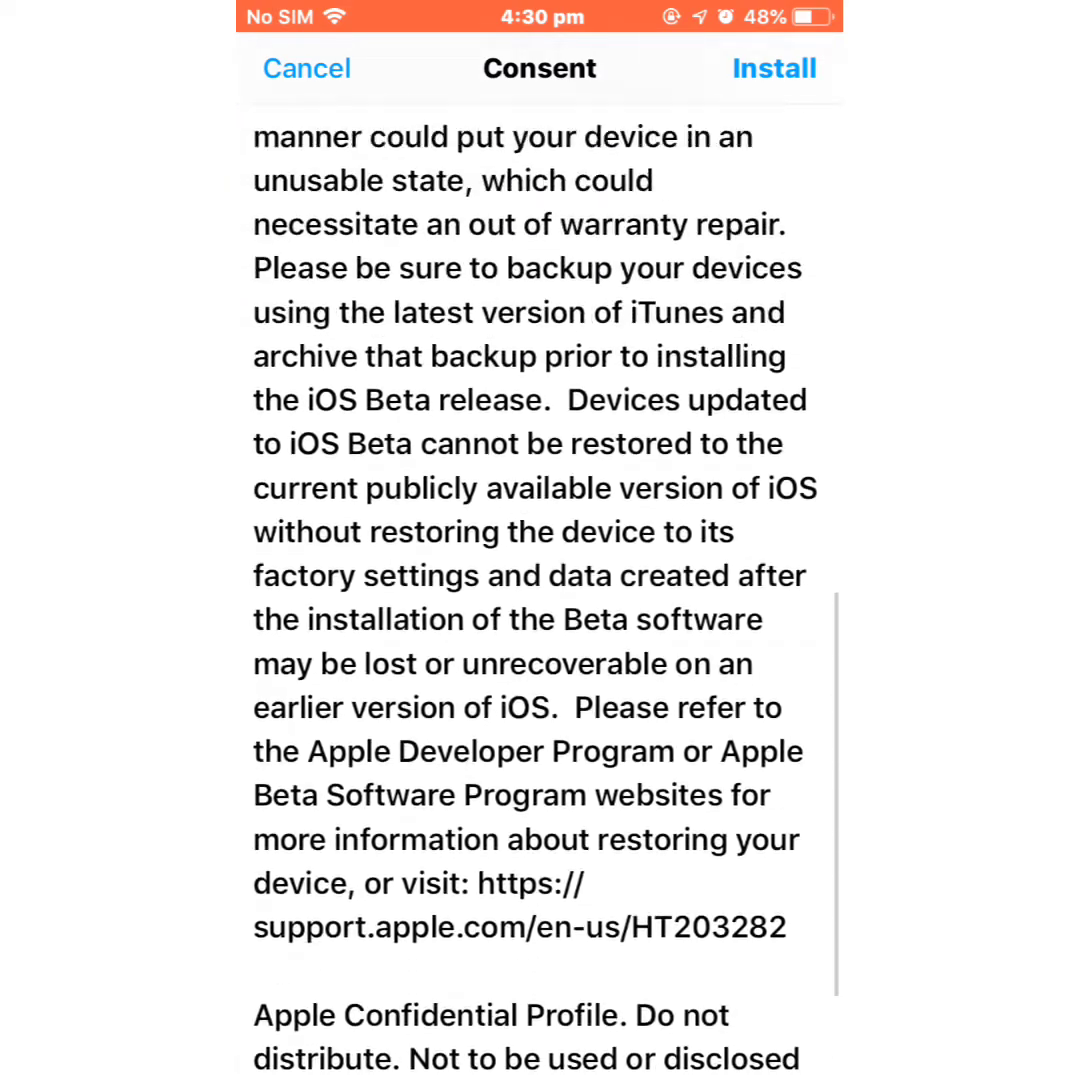
scroll(540, 600, up, 2)
Agree to the beta terms, confirm Install, choose Not Now for restart, and finish
click(774, 68)
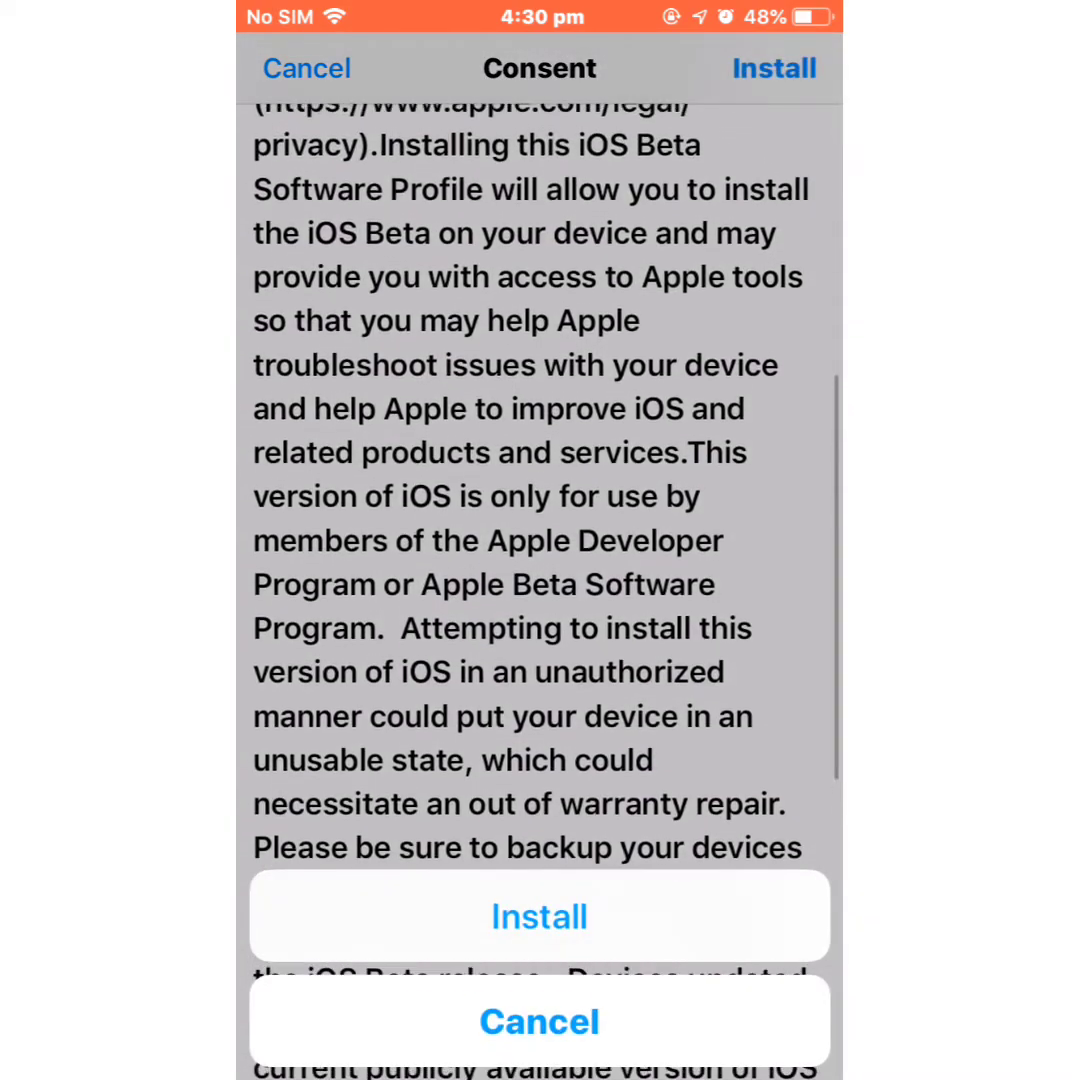
click(540, 1035)
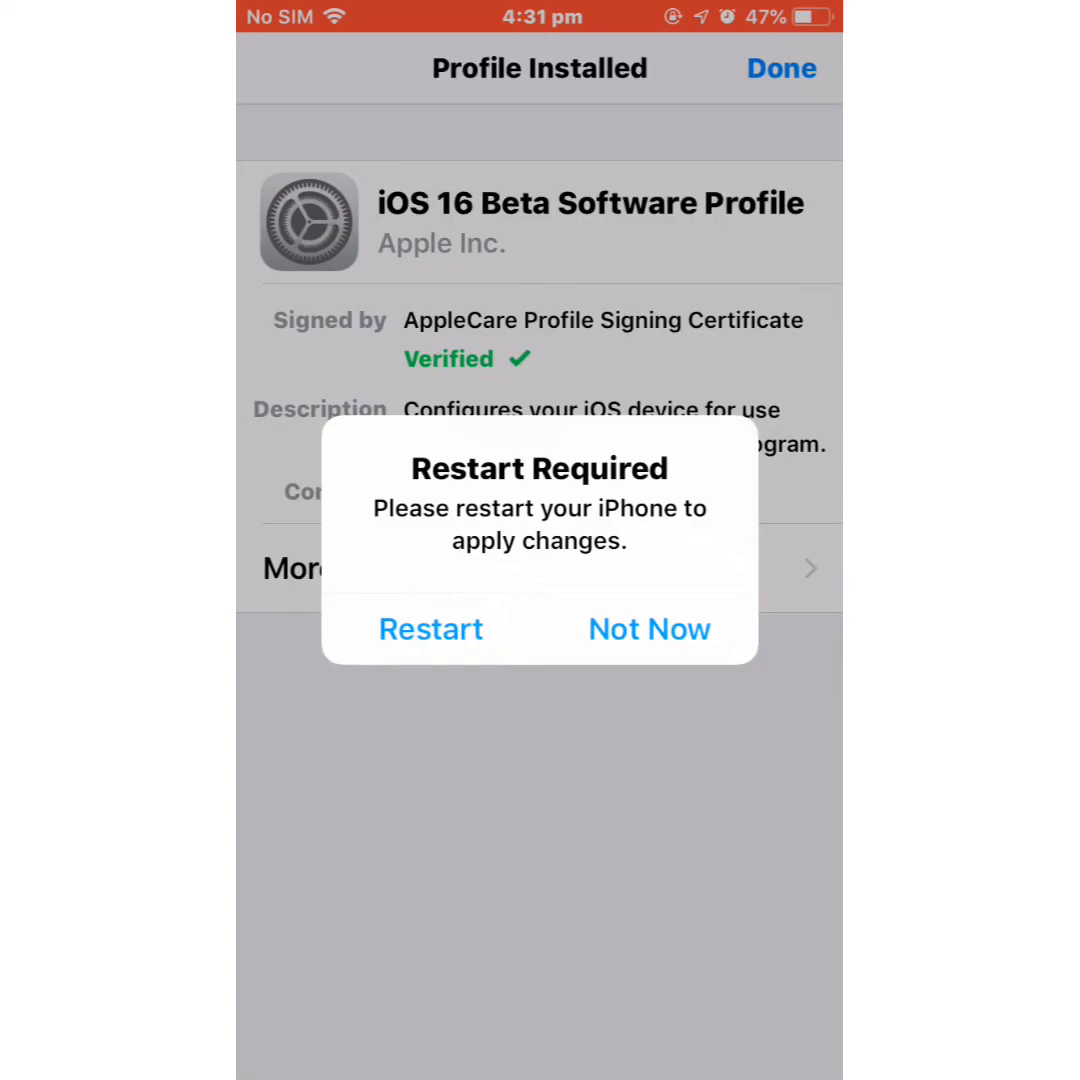
click(649, 629)
click(781, 68)
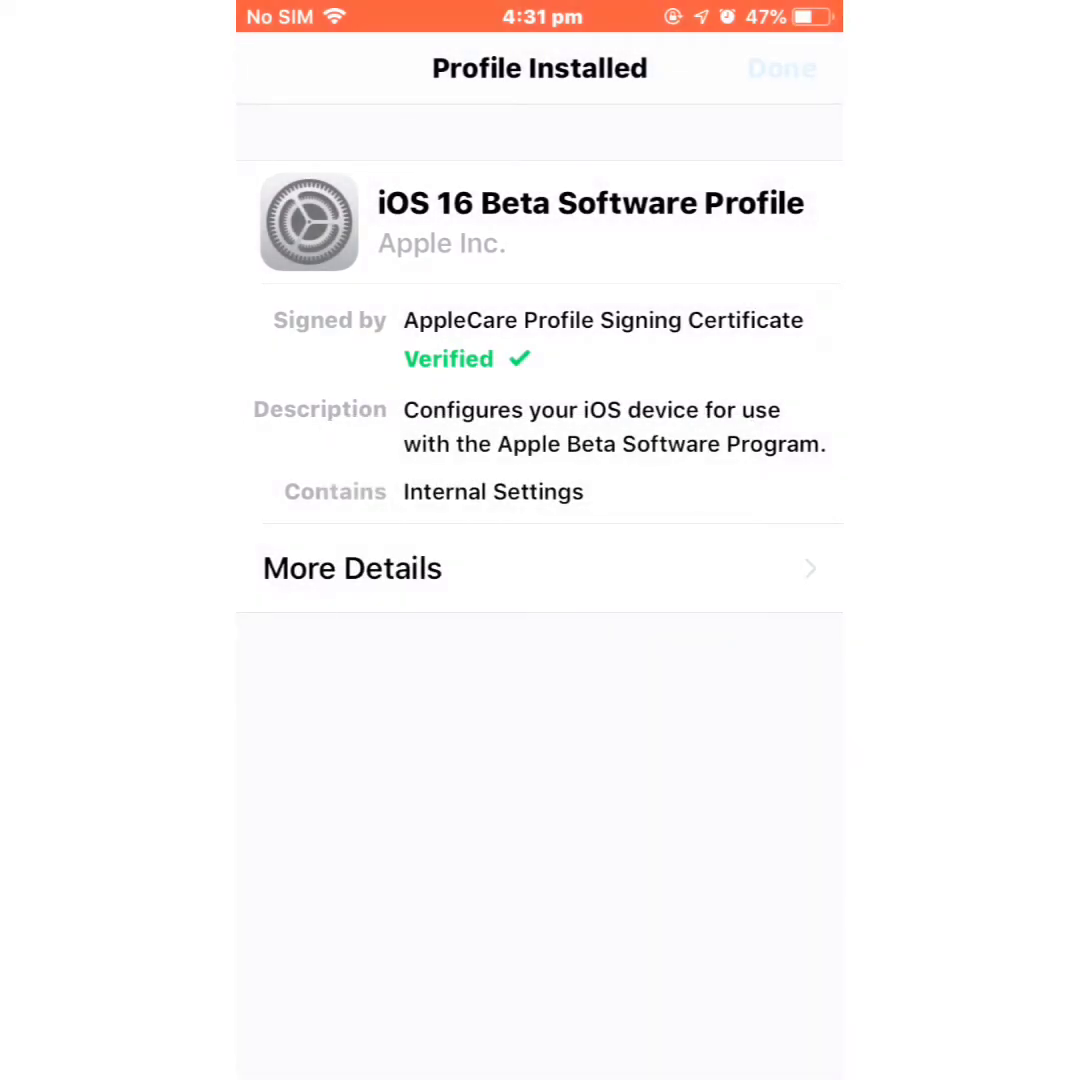
click(315, 68)
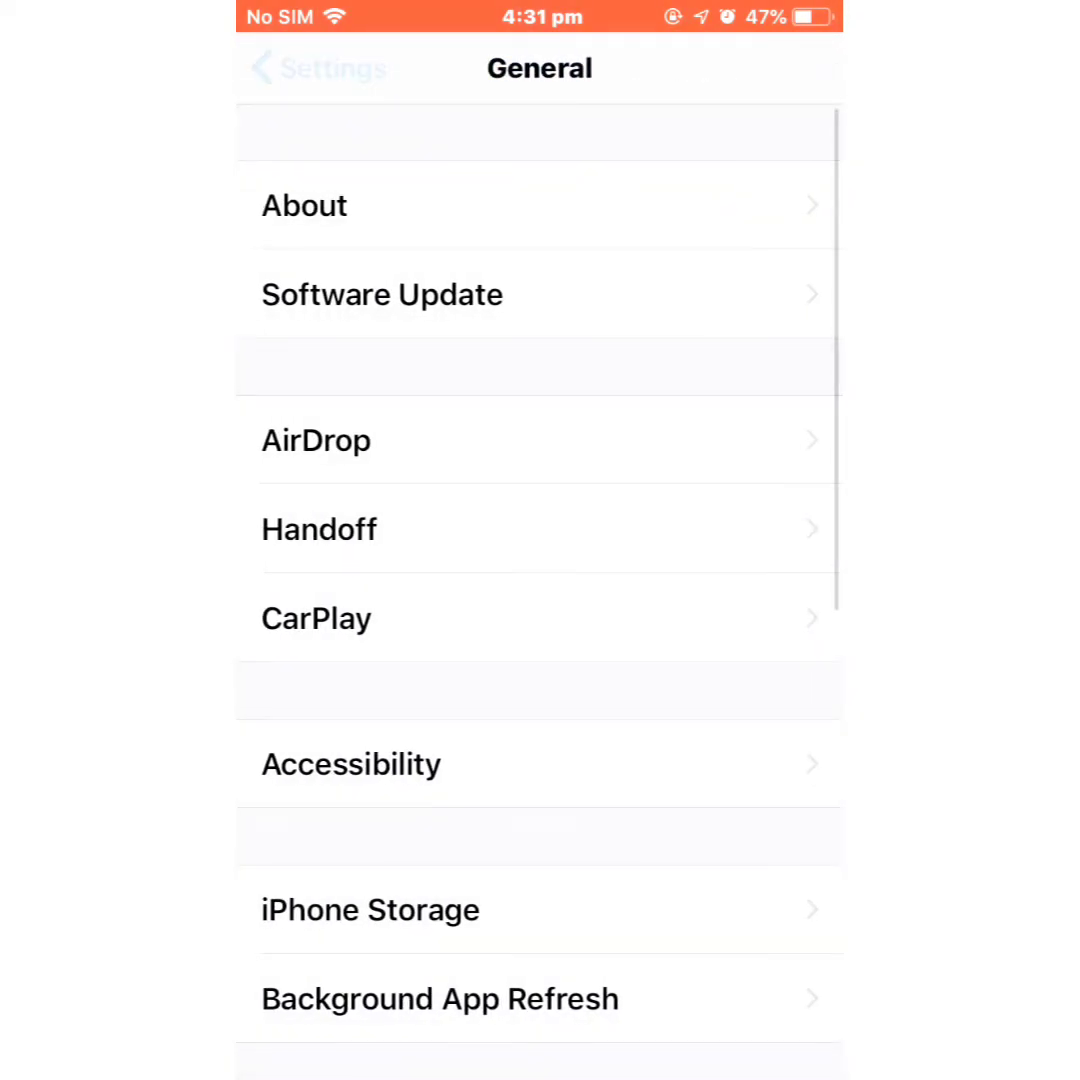
scroll(540, 600, down, 5)
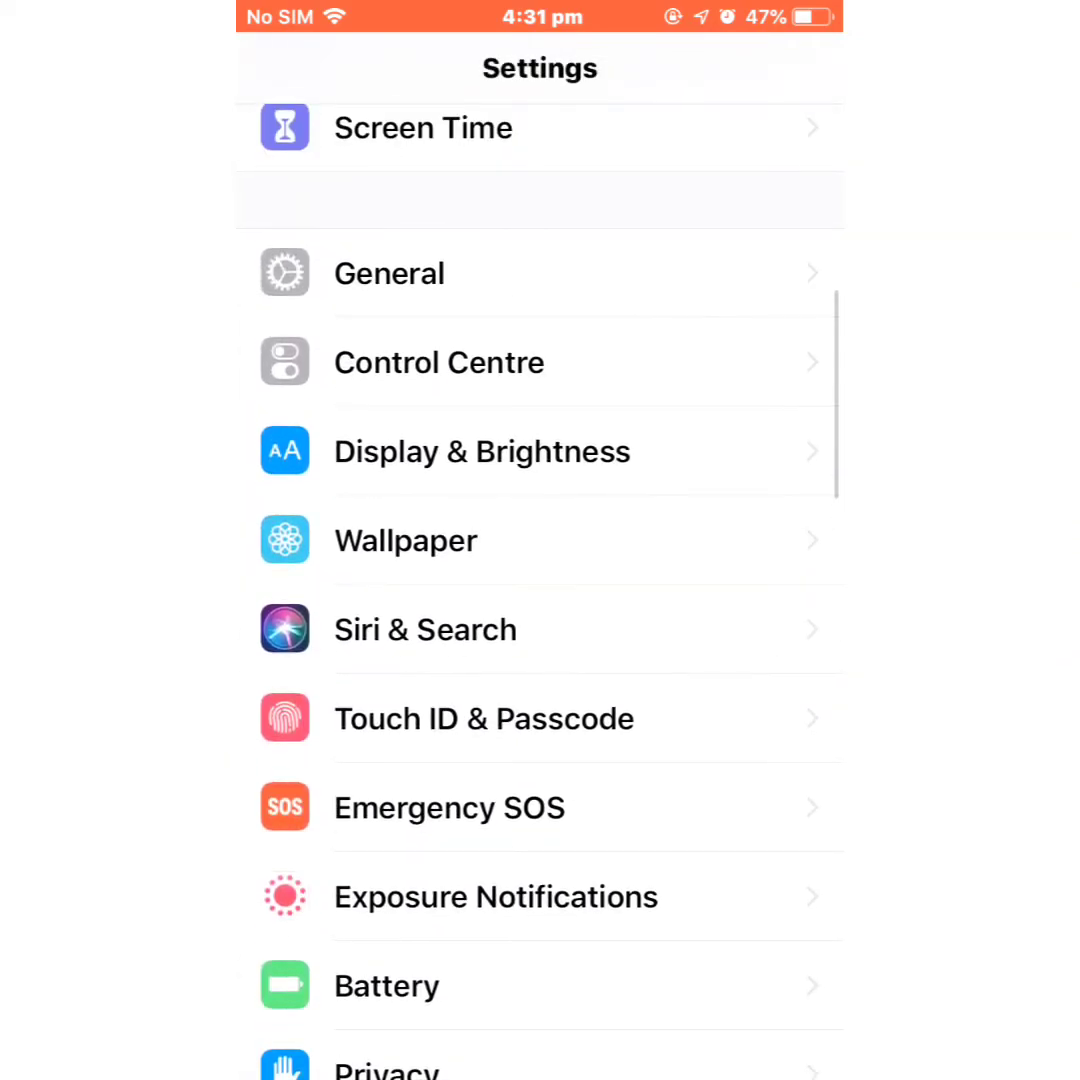
Check Software Update under General, which shows iOS 12.5.5 is up to date
click(540, 230)
click(385, 294)
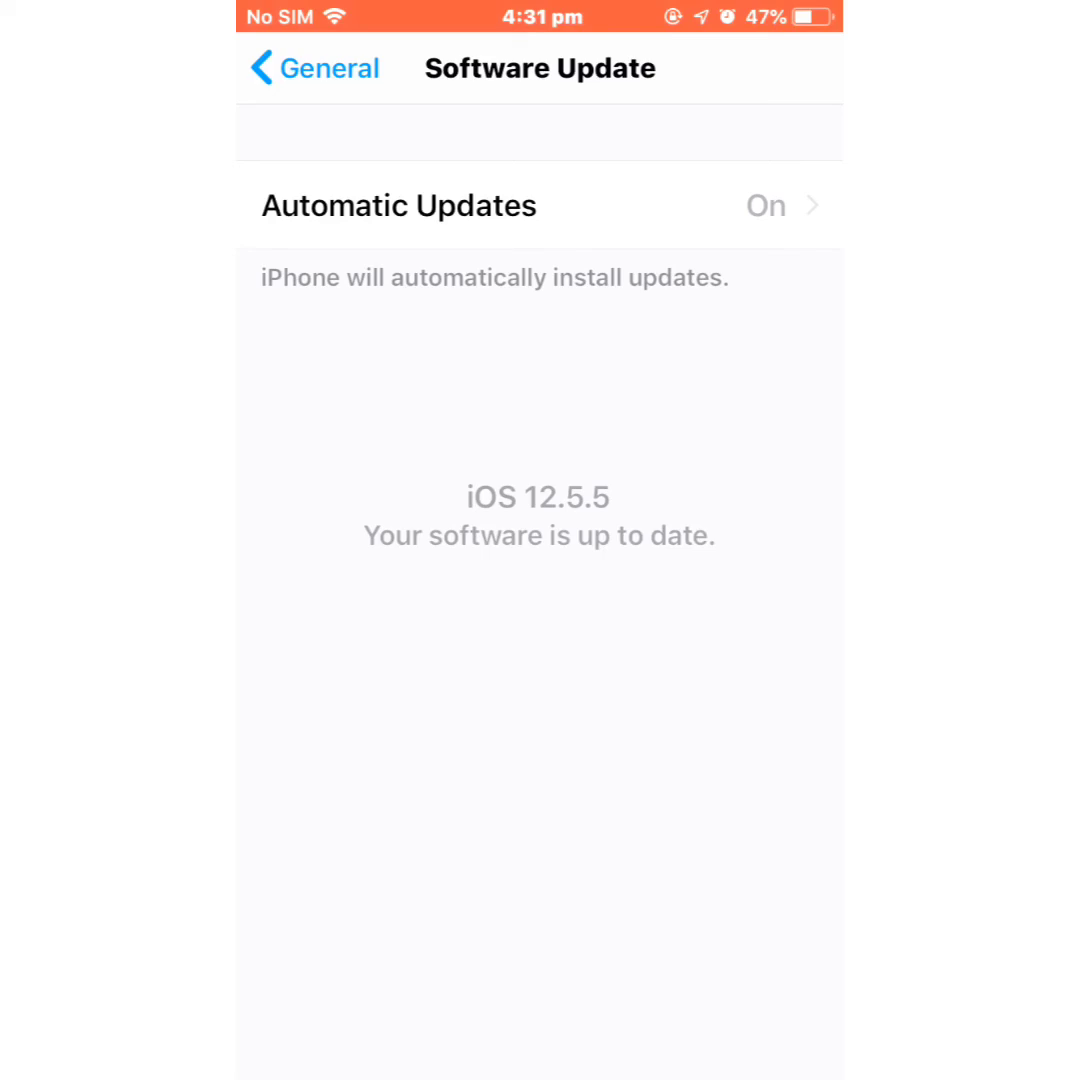
click(315, 68)
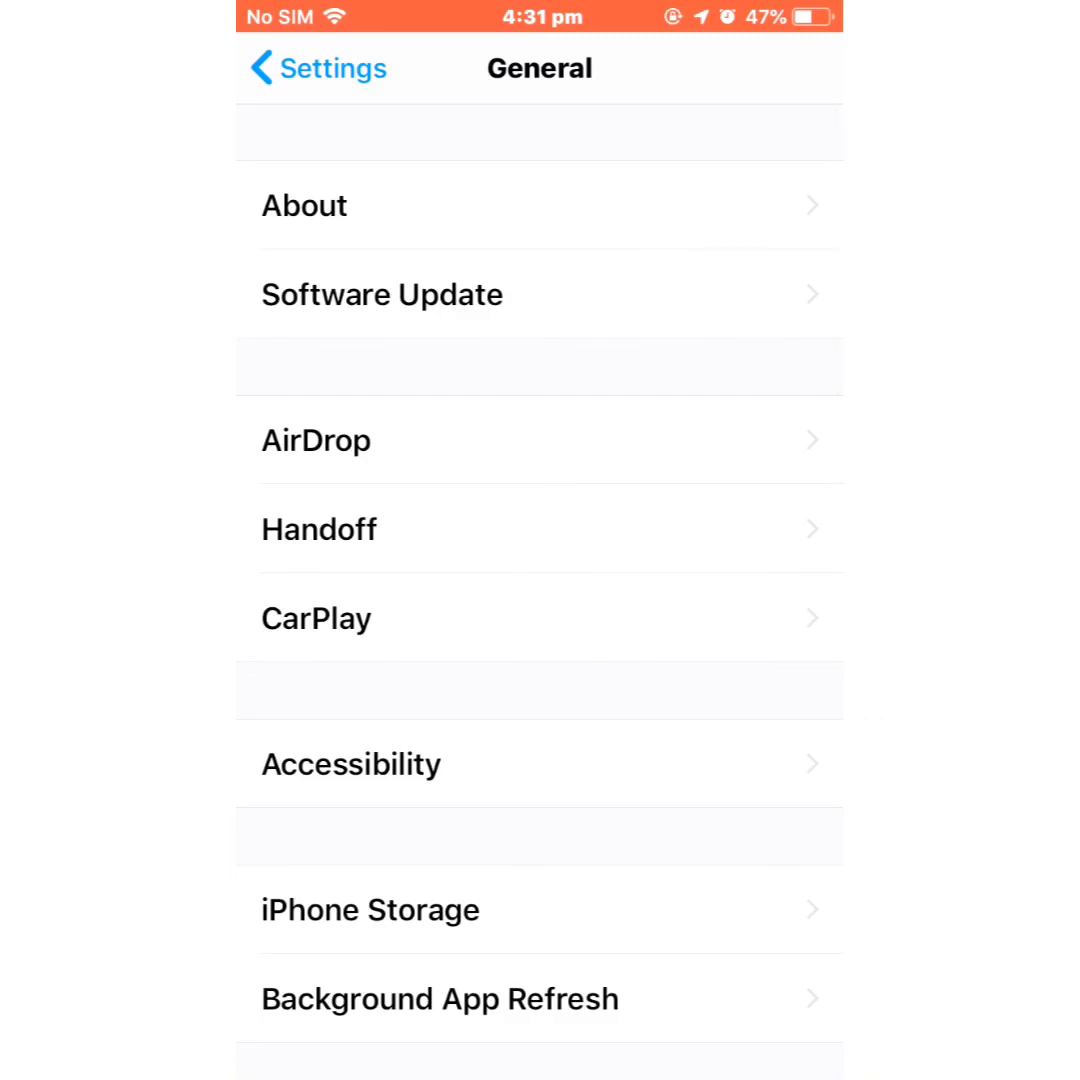
View the About page, then close the Settings app from the app switcher
click(304, 205)
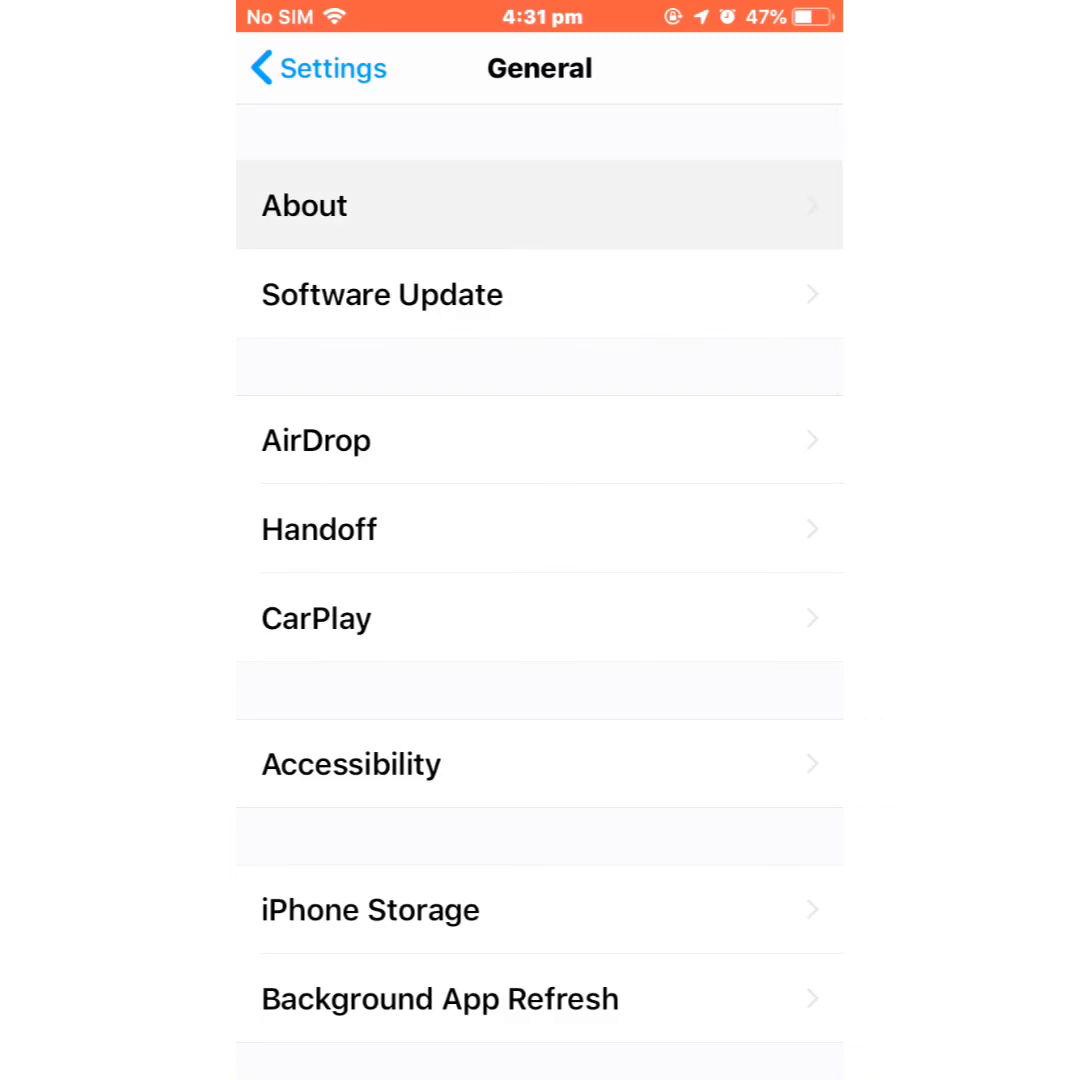
scroll(540, 600, down, 10)
click(315, 68)
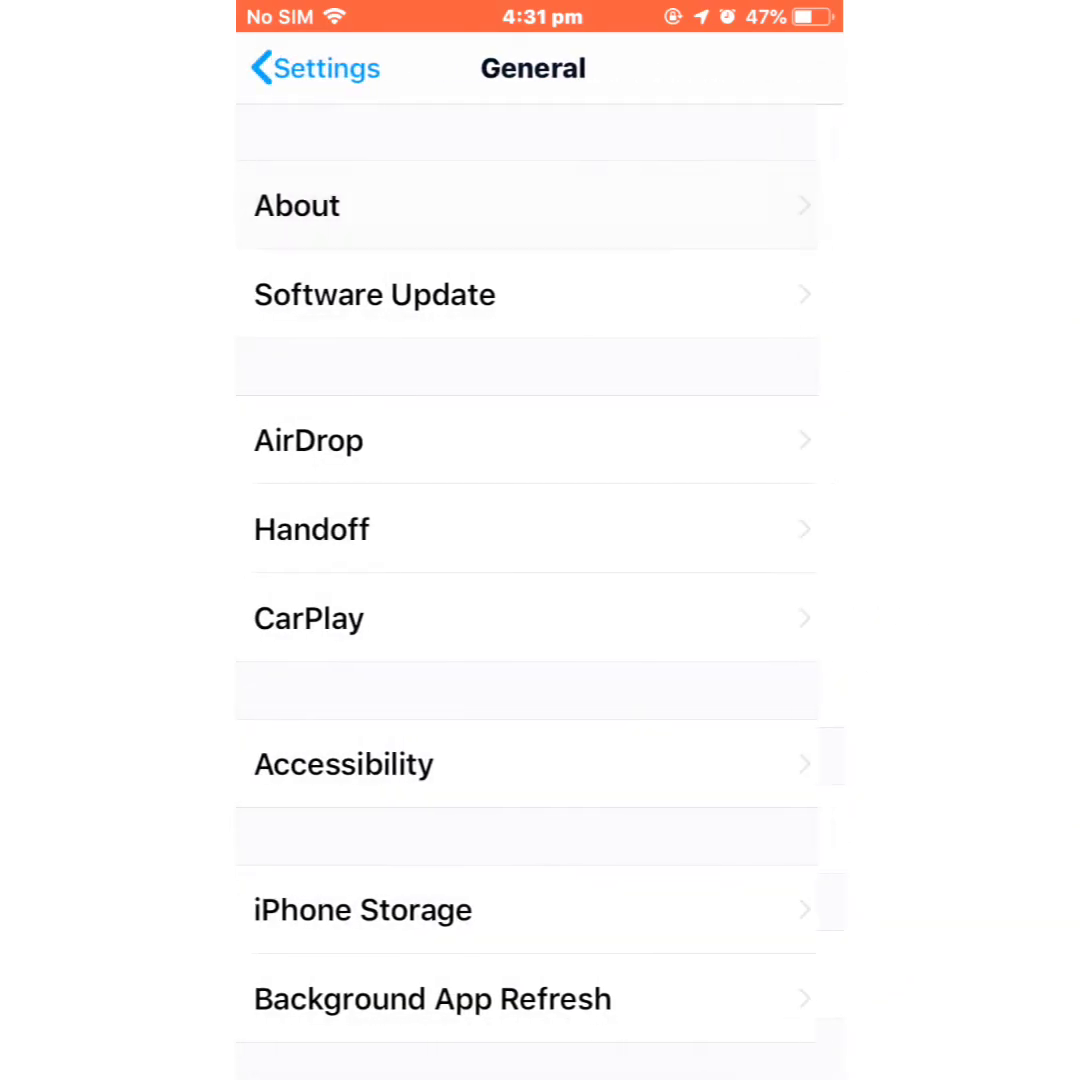
key(super)
key(super)
drag(540, 600, 540, 200)
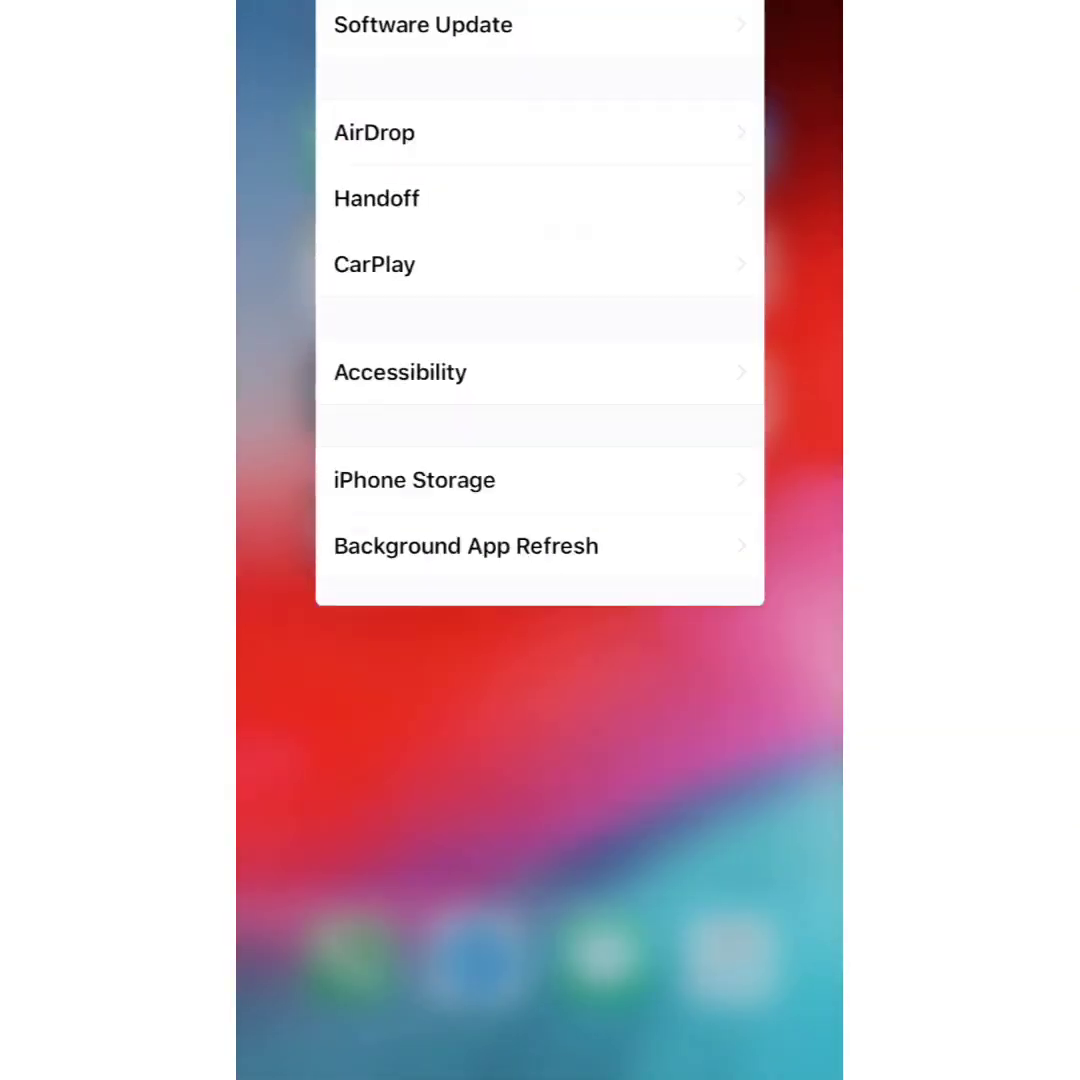